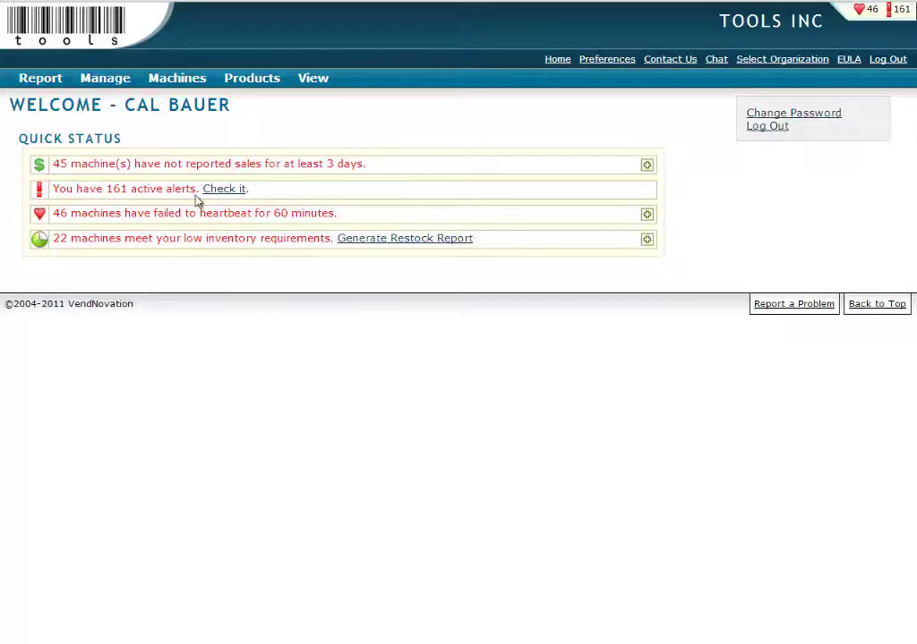
{"action": "mouse_move", "coordinate": [41, 90]}
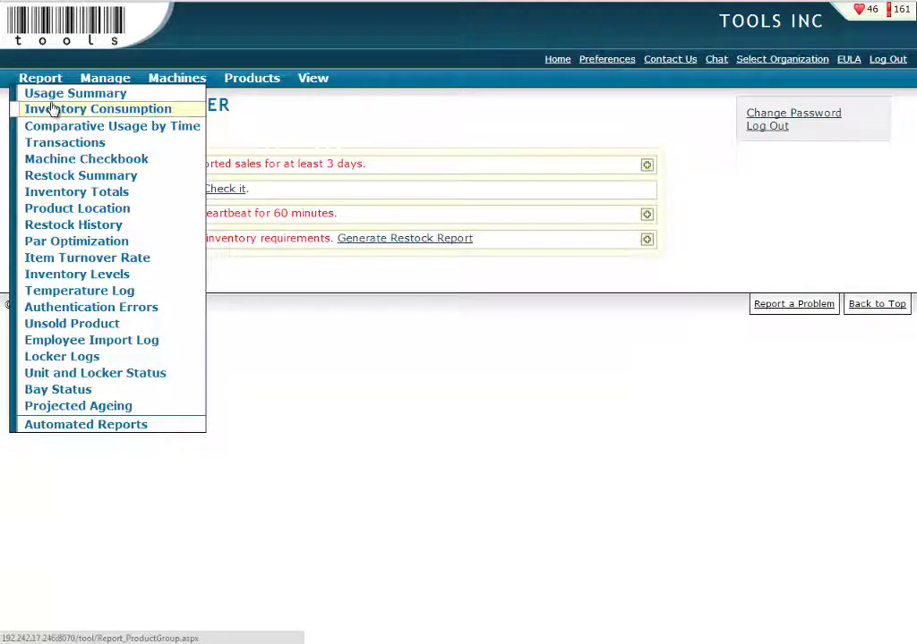
{"action": "mouse_move", "coordinate": [94, 83]}
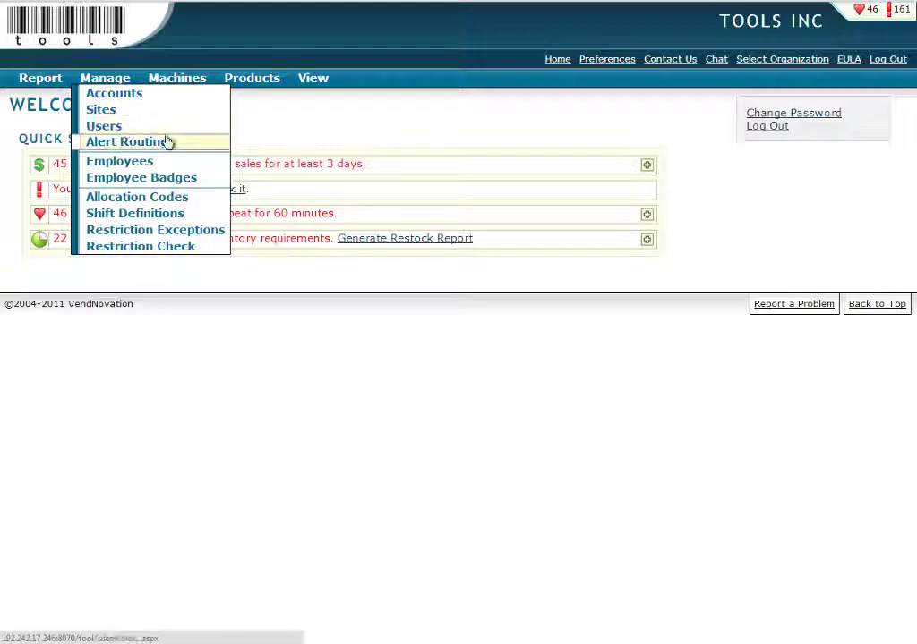
{"action": "mouse_move", "coordinate": [185, 79]}
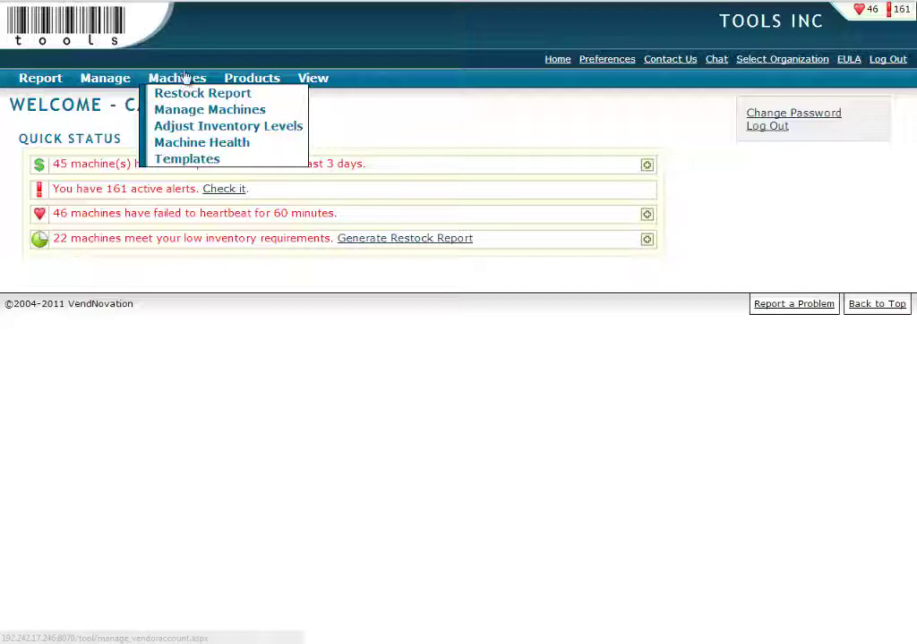
{"action": "mouse_move", "coordinate": [235, 79]}
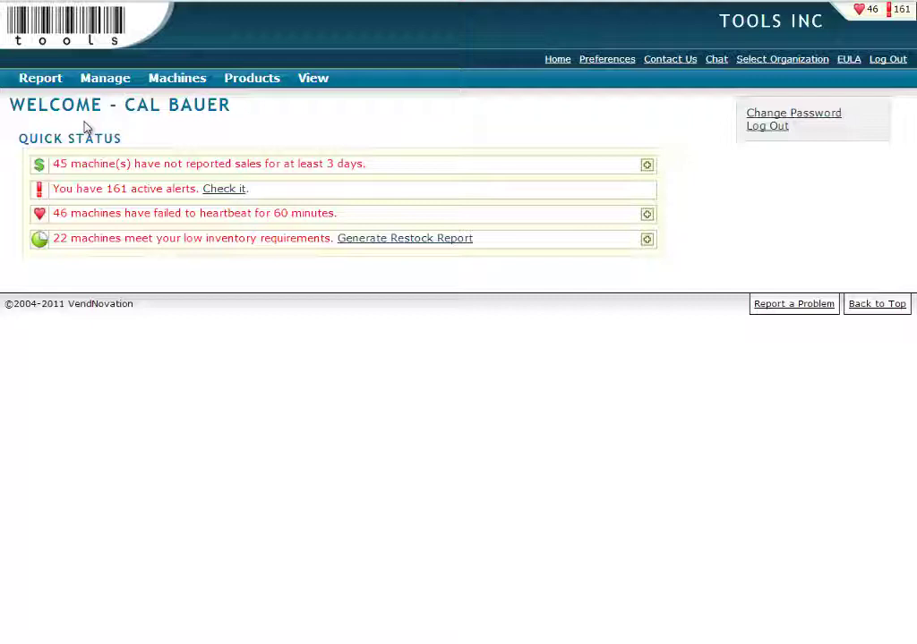
Open the Comparative Usage by Time report and look through the yearly usage of all accounts
{"action": "left_click", "coordinate": [51, 130]}
{"action": "scroll", "coordinate": [195, 204], "scroll_direction": "down", "scroll_amount": 1}
{"action": "scroll", "coordinate": [195, 204], "scroll_direction": "down", "scroll_amount": 3}
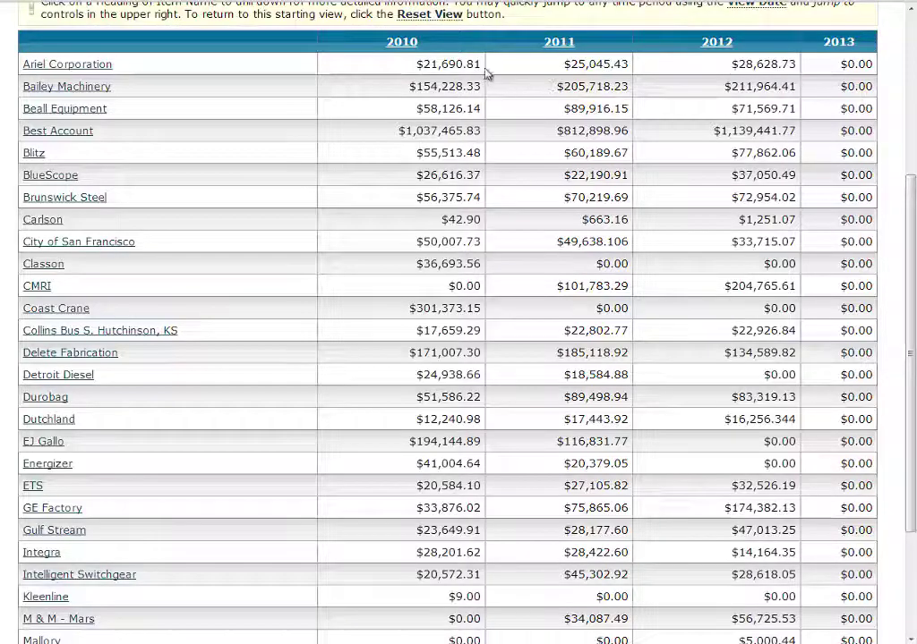
{"action": "scroll", "coordinate": [394, 101], "scroll_direction": "up", "scroll_amount": 1}
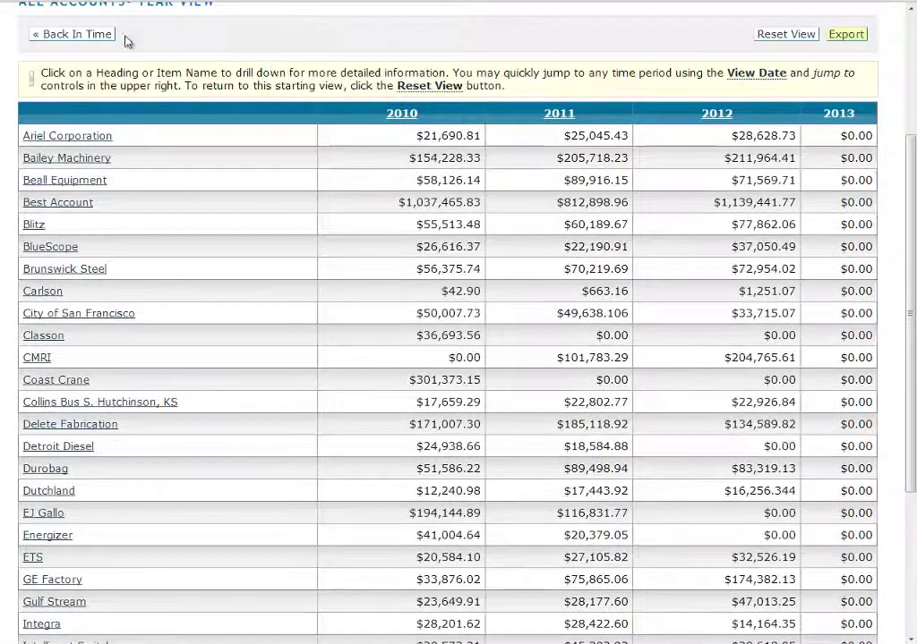
Move the year view back in time to cover 2009 to 2012 and review the usage listed for each account
{"action": "left_click", "coordinate": [103, 34]}
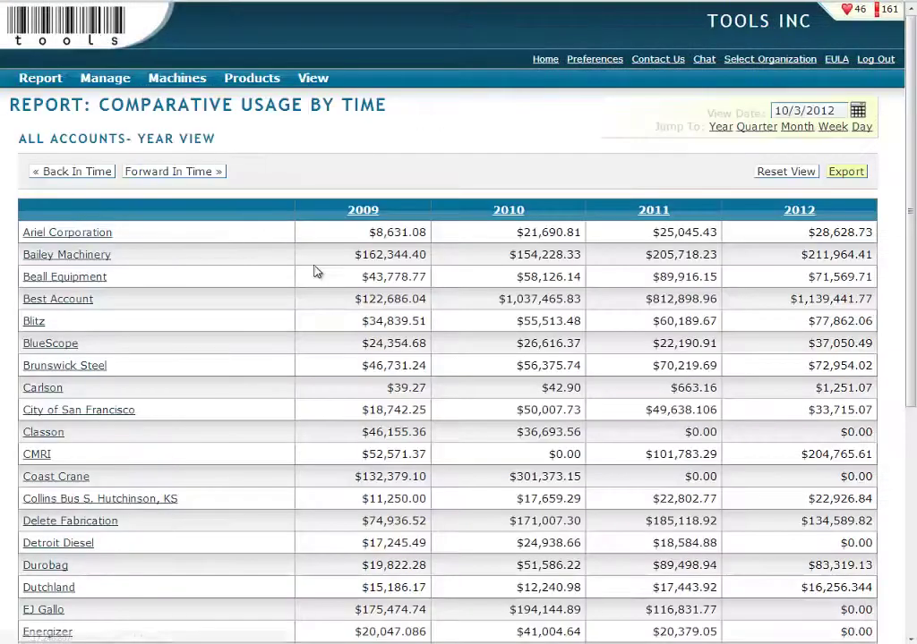
{"action": "scroll", "coordinate": [317, 272], "scroll_direction": "down", "scroll_amount": 3}
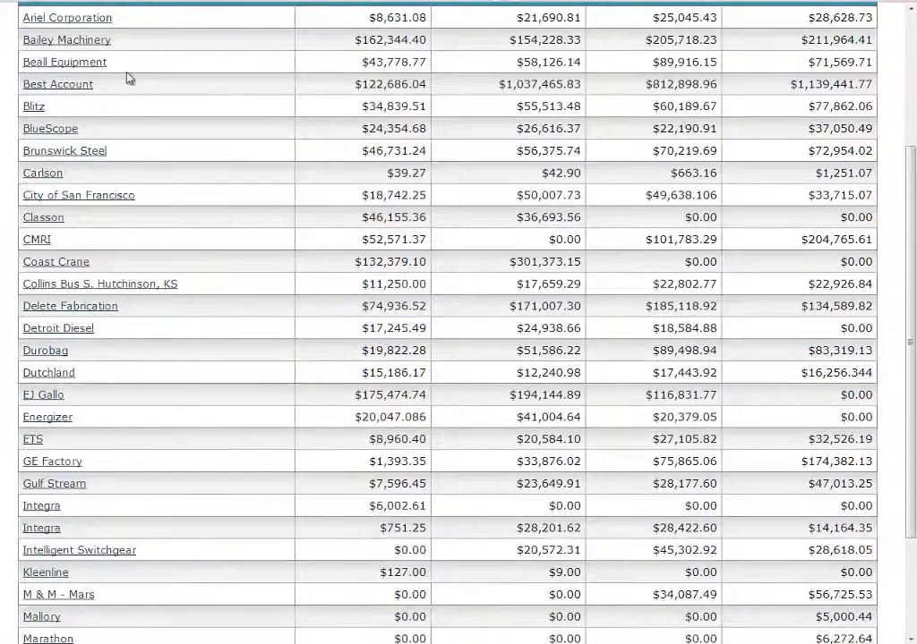
{"action": "scroll", "coordinate": [123, 135], "scroll_direction": "down", "scroll_amount": 1}
{"action": "scroll", "coordinate": [122, 145], "scroll_direction": "down", "scroll_amount": 2}
{"action": "scroll", "coordinate": [123, 316], "scroll_direction": "up", "scroll_amount": 3}
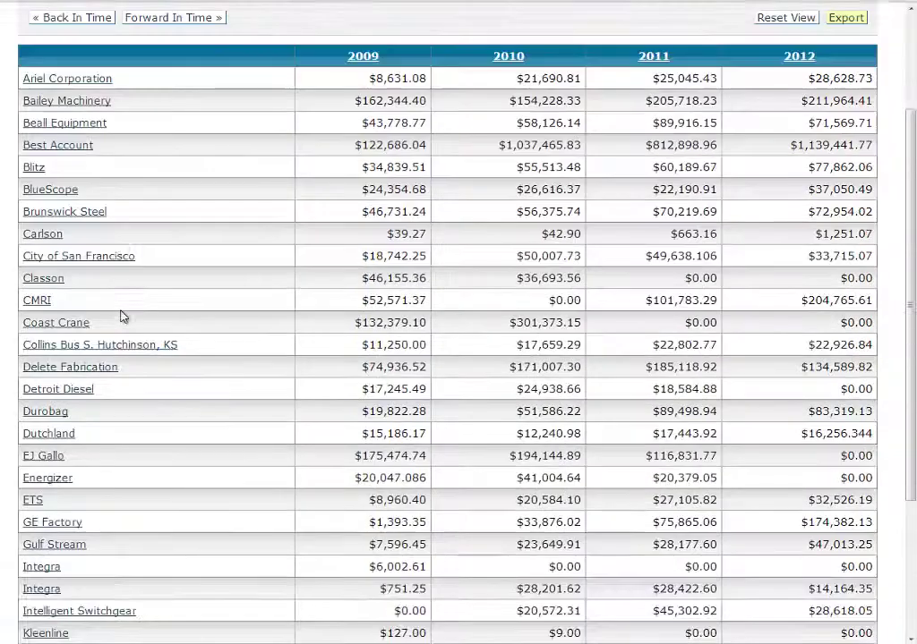
{"action": "scroll", "coordinate": [123, 316], "scroll_direction": "up", "scroll_amount": 1}
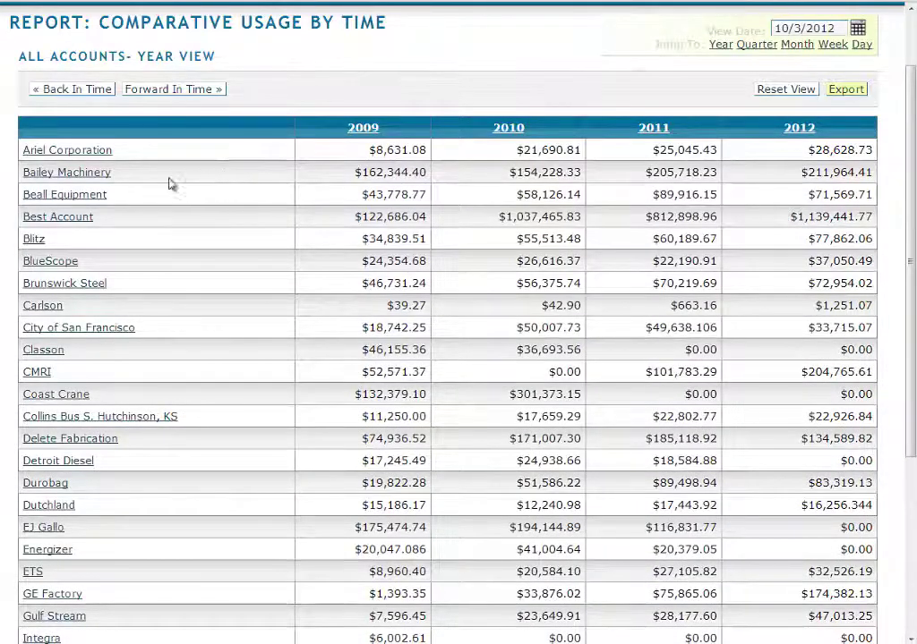
Drill down from 2011 through Q2 and May to the daily usage of Week 21, 5/15/2011 to 5/21/2011
{"action": "left_click", "coordinate": [648, 131]}
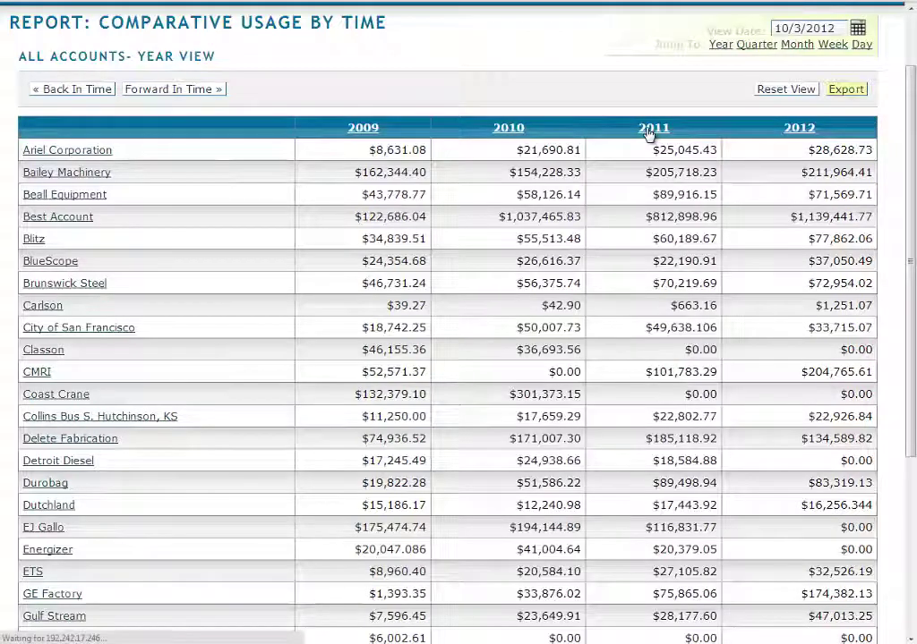
{"action": "left_click", "coordinate": [448, 223]}
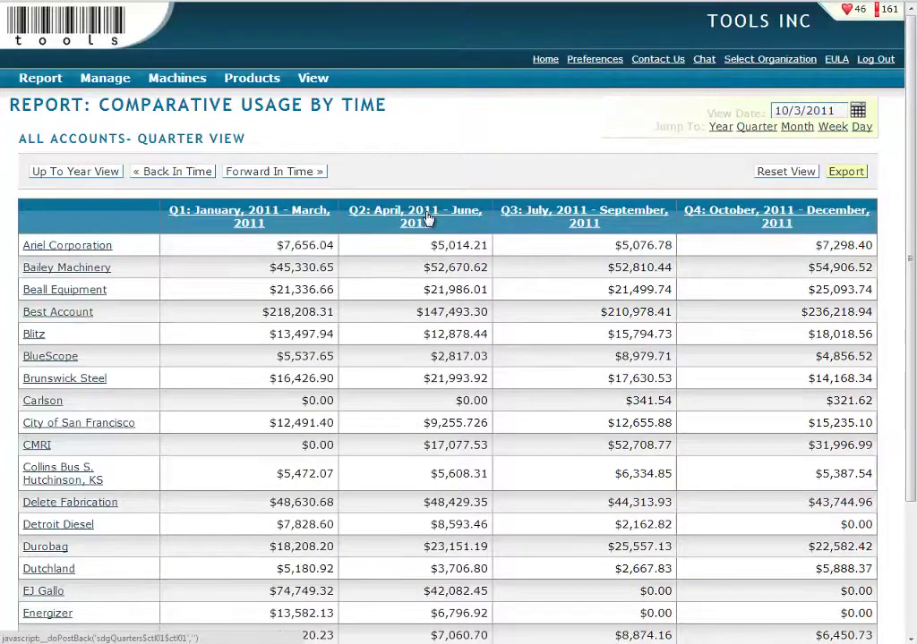
{"action": "left_click", "coordinate": [632, 208]}
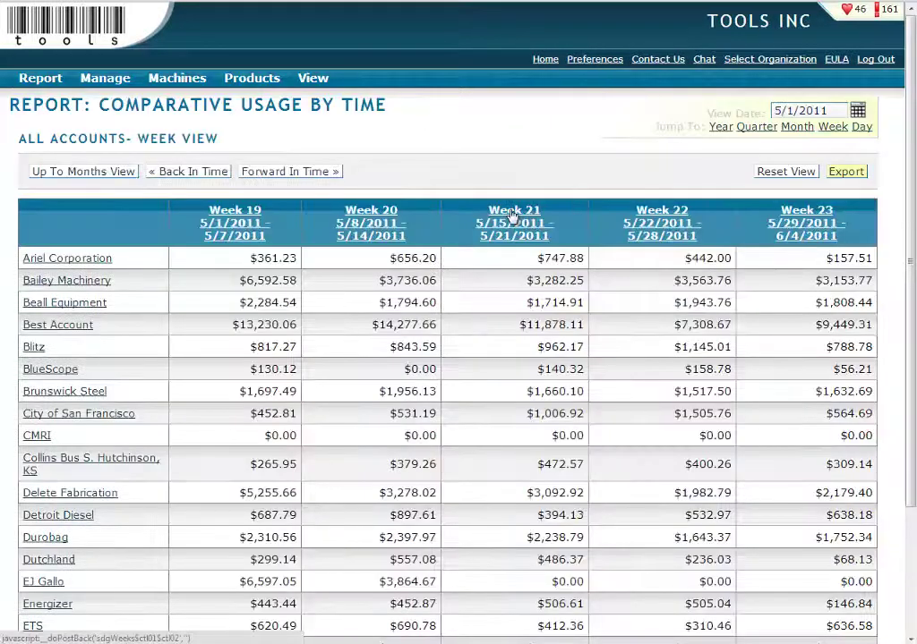
{"action": "left_click", "coordinate": [511, 217]}
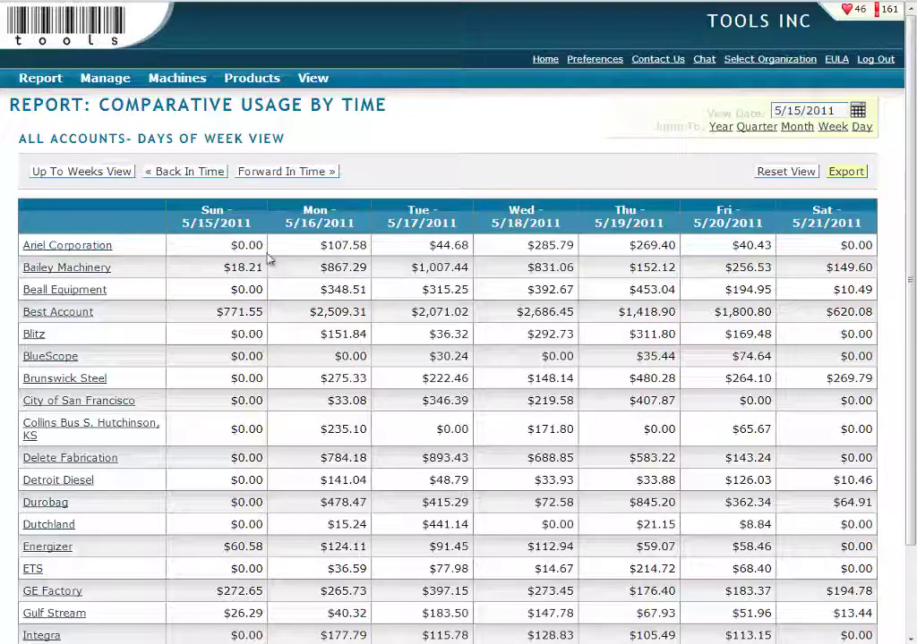
Drill down through Best Account and its El Dorado, OH site to the slot usage of Machine 1 - Center of Excellence
{"action": "left_click", "coordinate": [65, 314]}
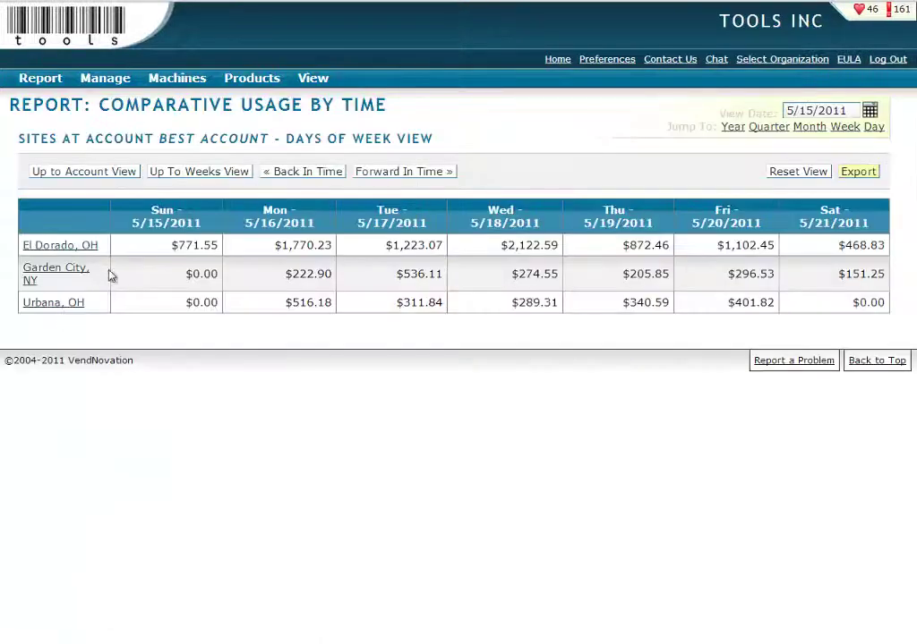
{"action": "left_click", "coordinate": [50, 247]}
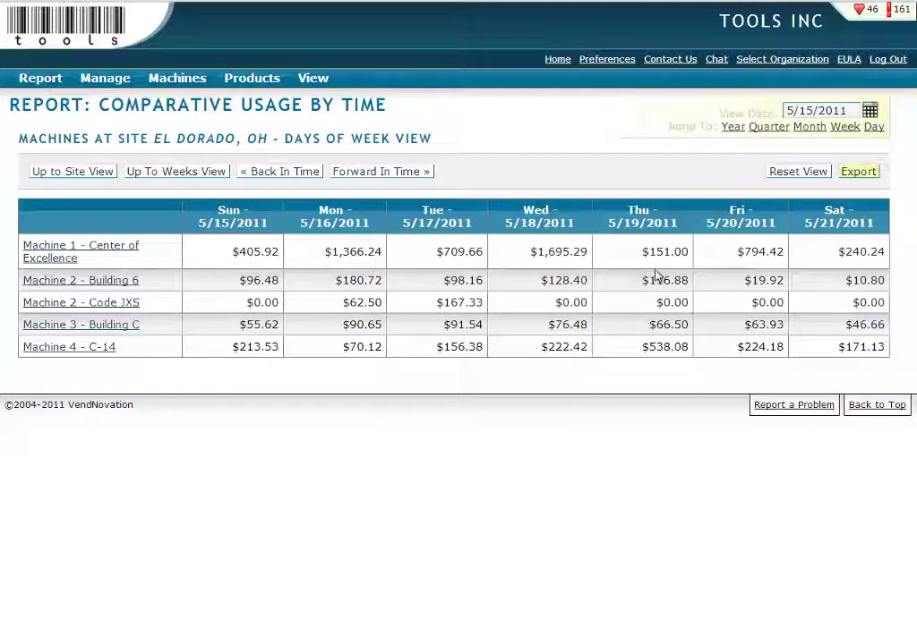
{"action": "left_click", "coordinate": [63, 261]}
{"action": "scroll", "coordinate": [97, 264], "scroll_direction": "down", "scroll_amount": 1}
{"action": "scroll", "coordinate": [97, 264], "scroll_direction": "up", "scroll_amount": 1}
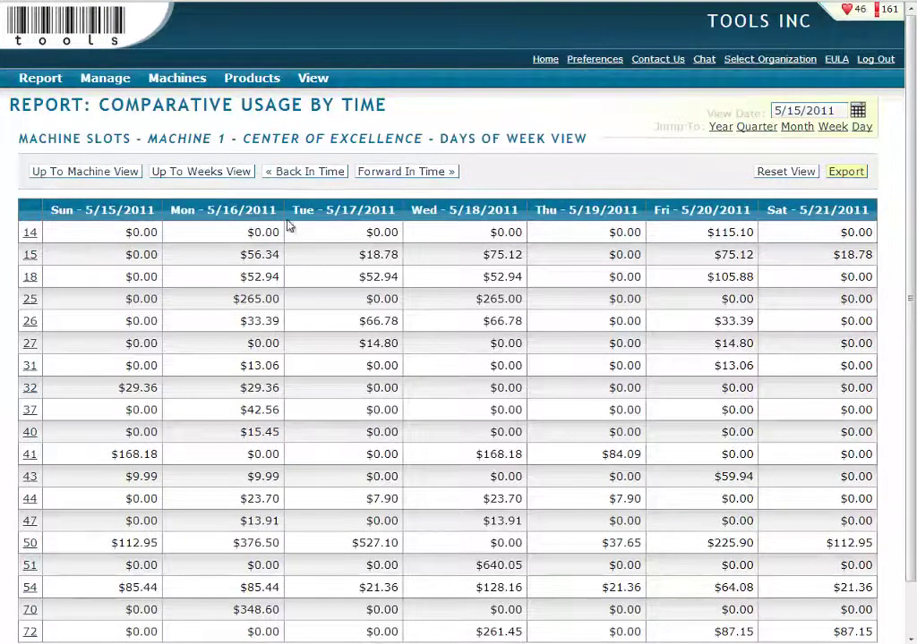
Widen the machine's slot usage from the days of week view back up to the year view
{"action": "left_click", "coordinate": [192, 172]}
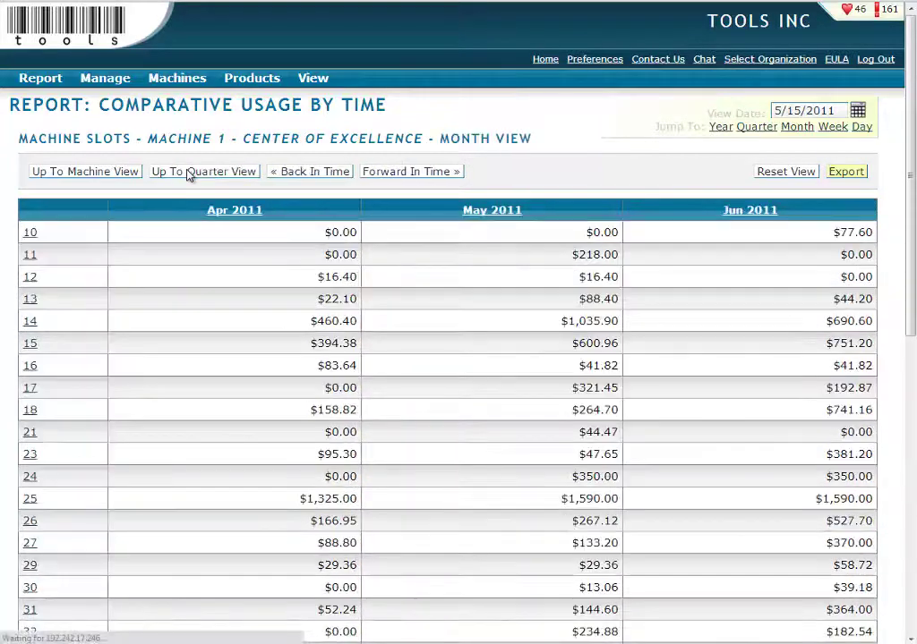
{"action": "left_click", "coordinate": [195, 172]}
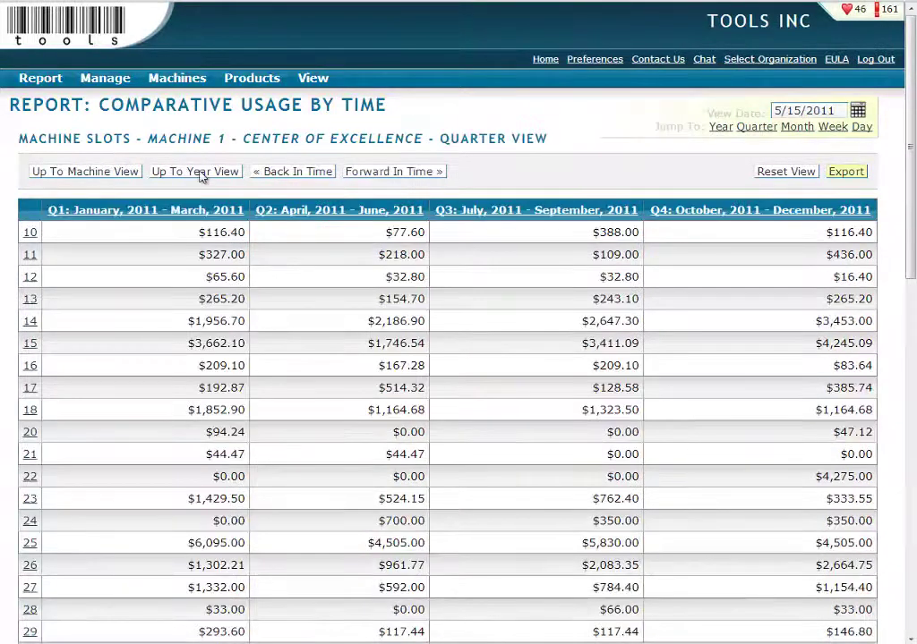
{"action": "left_click", "coordinate": [202, 173]}
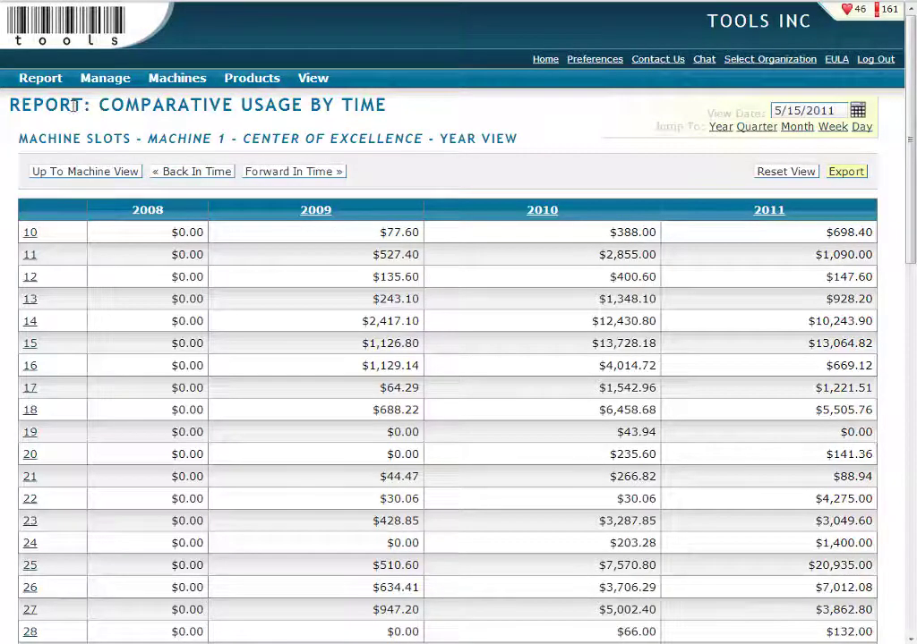
Generate a Transactions report for the Beall Equipment account covering last year, 1/1/2012 to 12/31/2012
{"action": "mouse_move", "coordinate": [36, 88]}
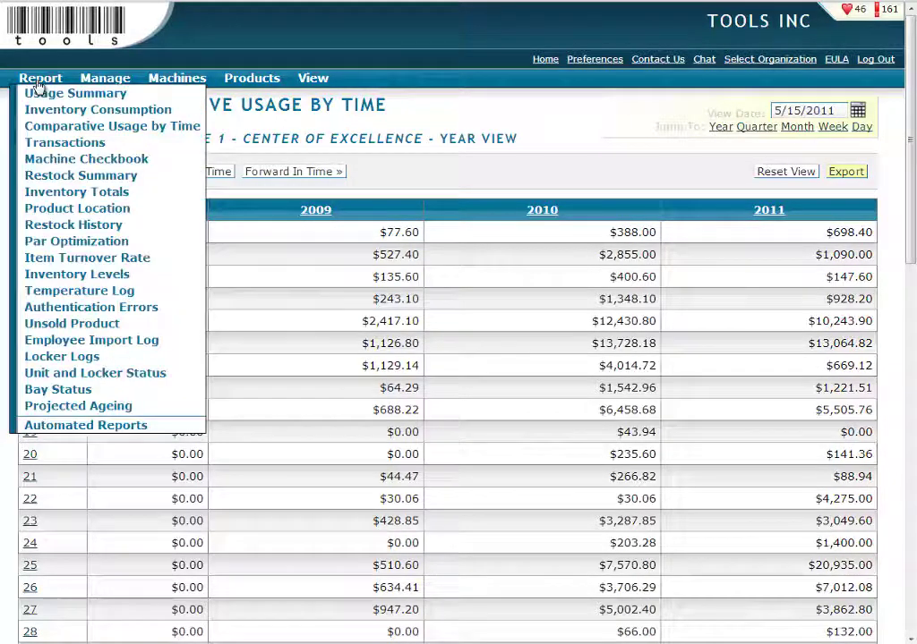
{"action": "left_click", "coordinate": [54, 144]}
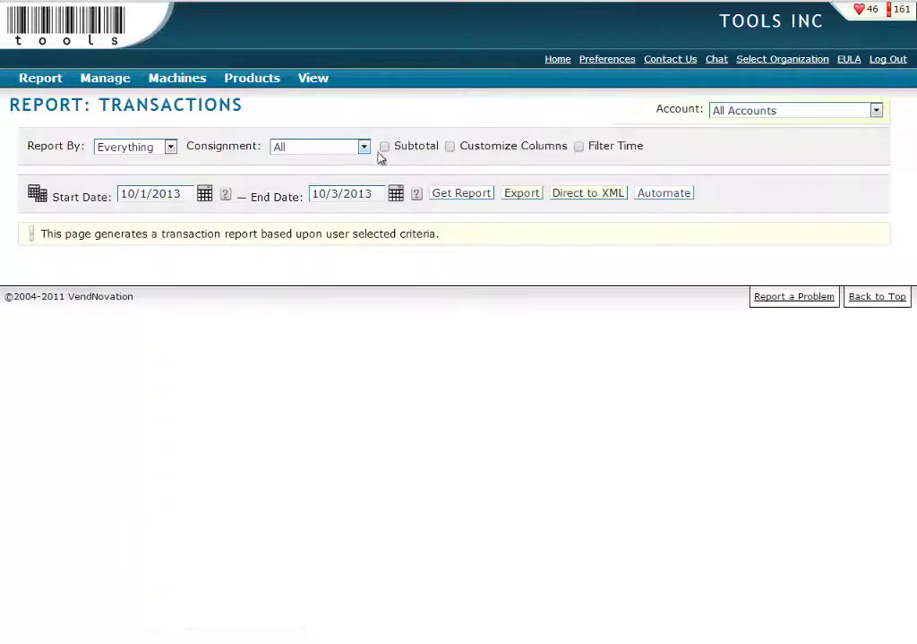
{"action": "left_click", "coordinate": [732, 113]}
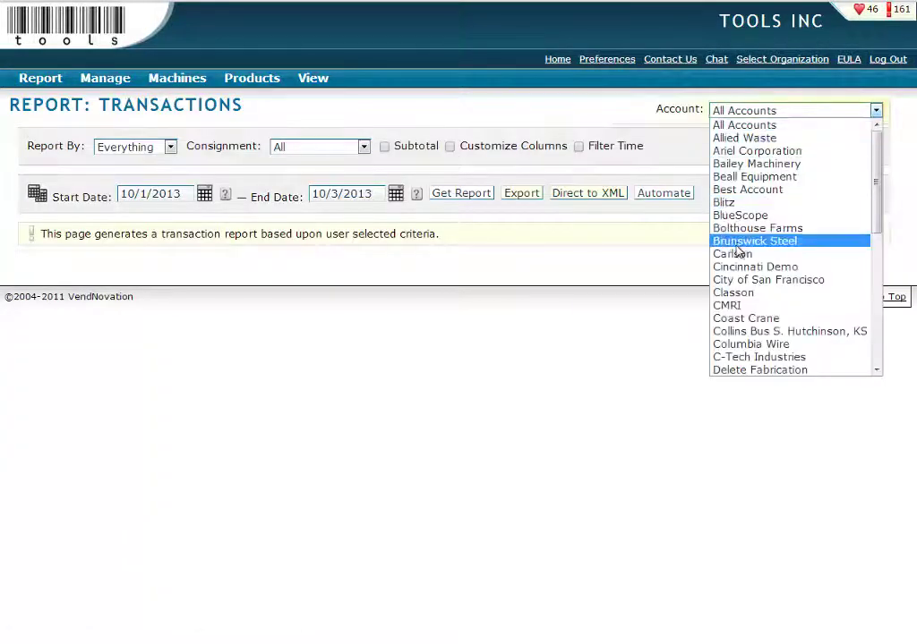
{"action": "left_click", "coordinate": [732, 178]}
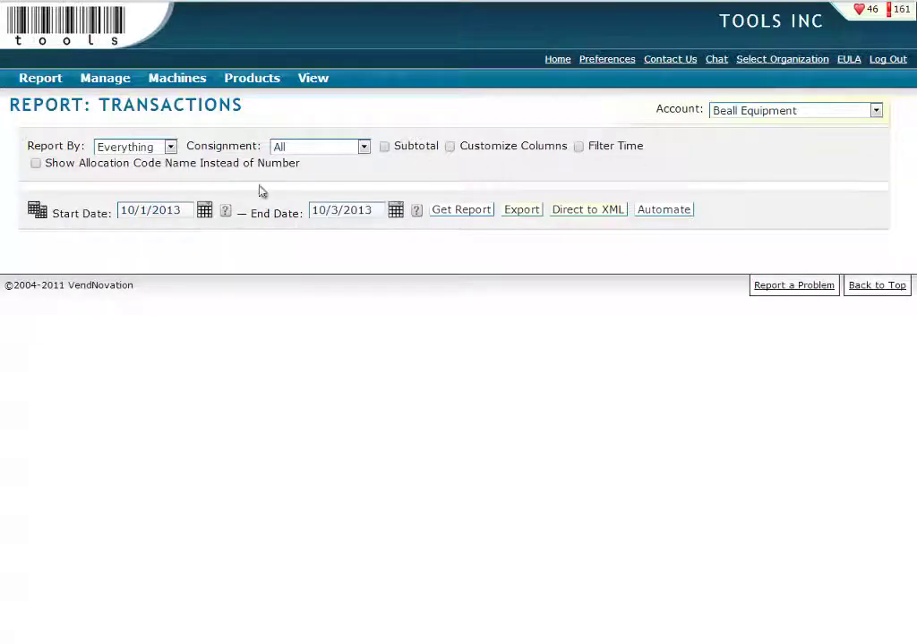
{"action": "left_click", "coordinate": [37, 211]}
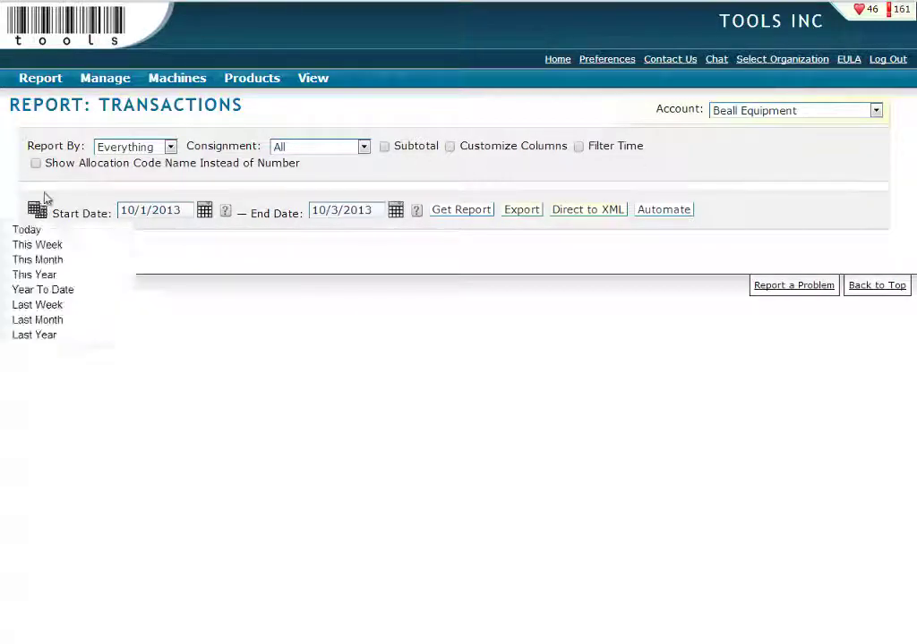
{"action": "left_click", "coordinate": [56, 336]}
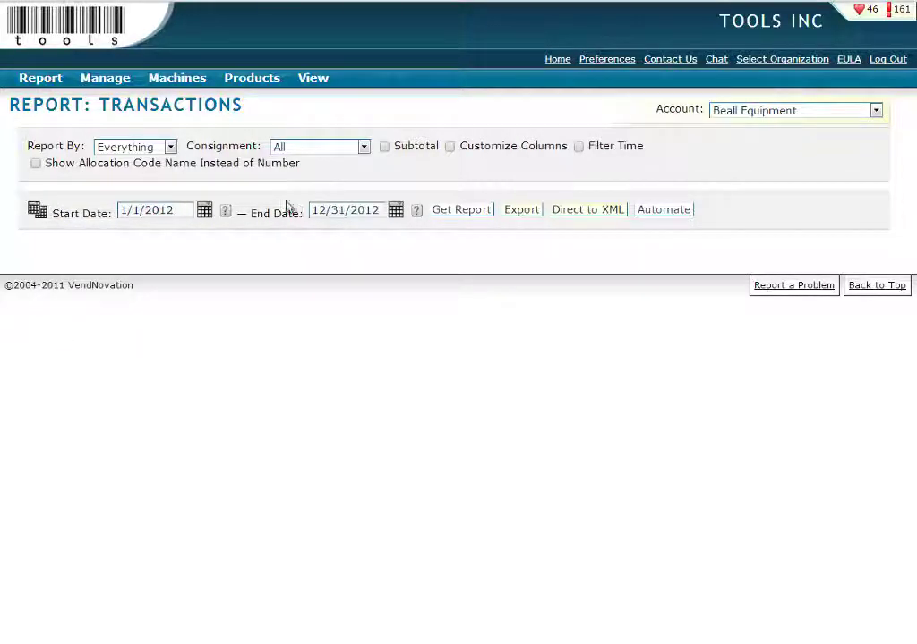
{"action": "left_click", "coordinate": [458, 215]}
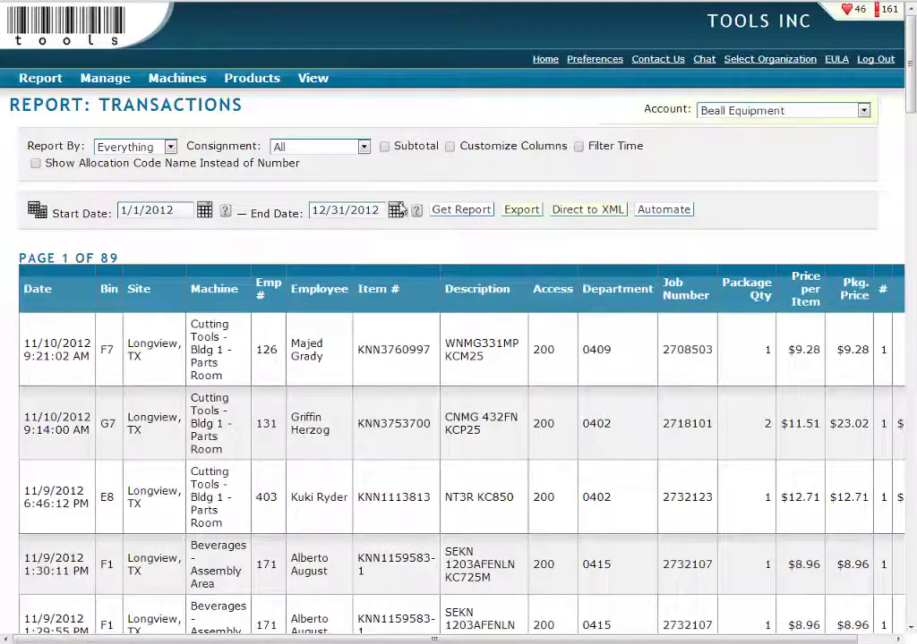
Examine the first transaction's date, site, machine, employee, access, department and job number fields
{"action": "scroll", "coordinate": [272, 339], "scroll_direction": "down", "scroll_amount": 2}
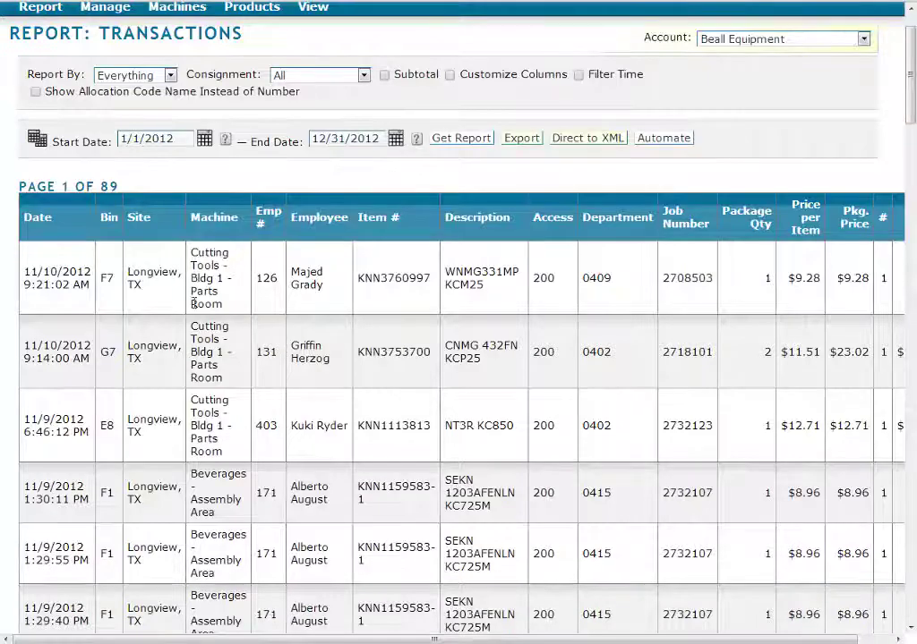
{"action": "left_click_drag", "start_coordinate": [28, 277], "coordinate": [90, 284]}
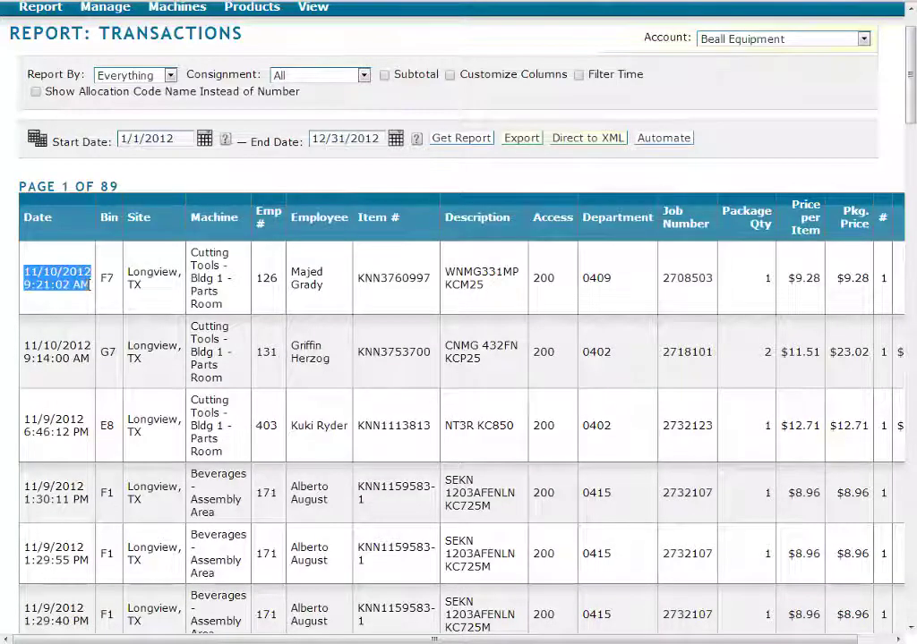
{"action": "left_click_drag", "start_coordinate": [140, 269], "coordinate": [213, 292]}
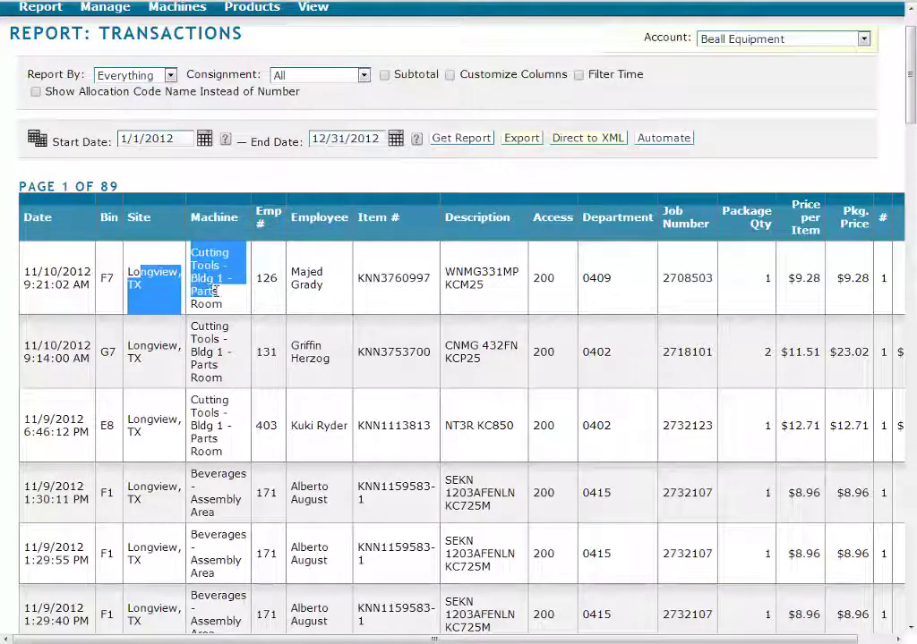
{"action": "left_click_drag", "start_coordinate": [299, 272], "coordinate": [315, 289]}
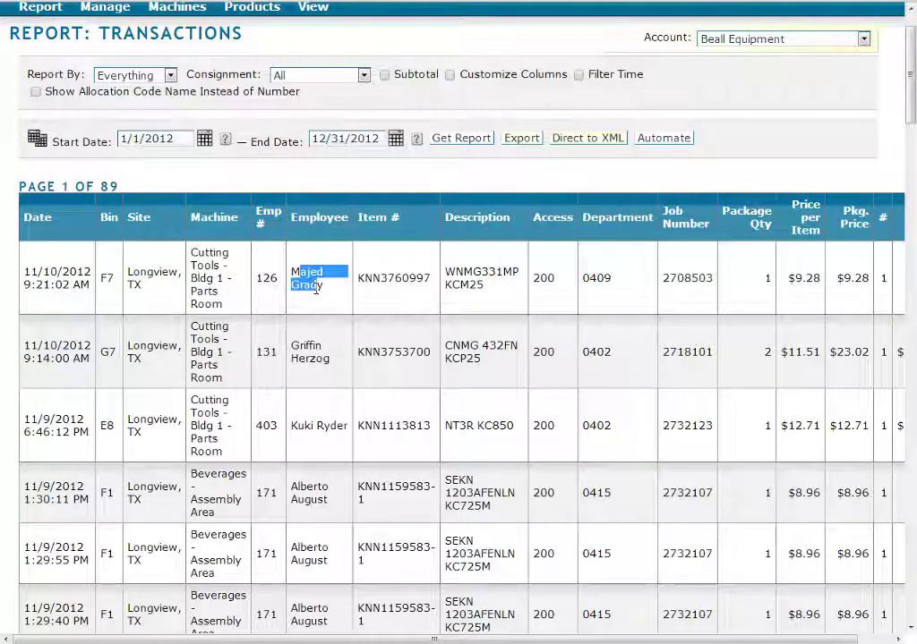
{"action": "left_click", "coordinate": [316, 288]}
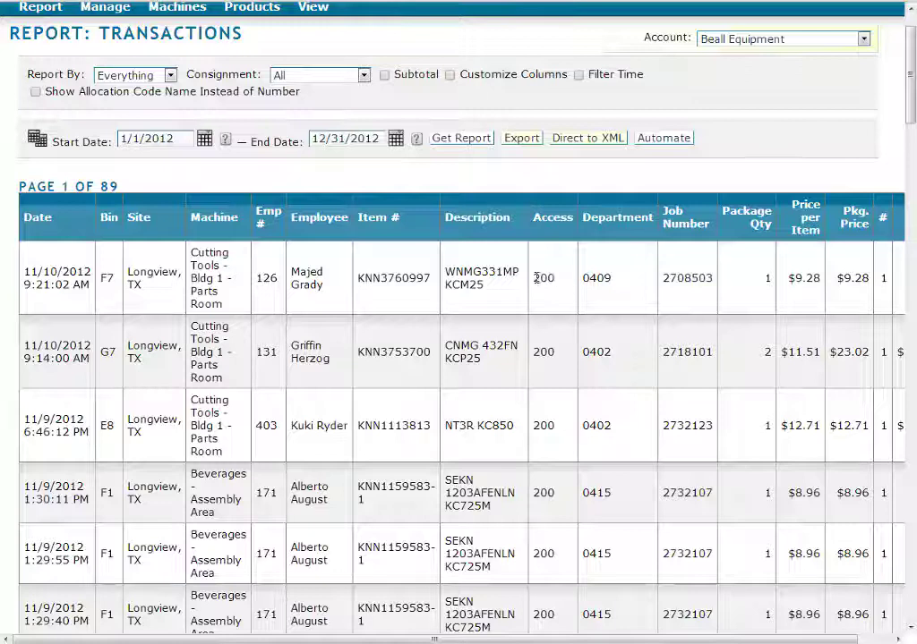
{"action": "left_click_drag", "start_coordinate": [535, 278], "coordinate": [568, 278]}
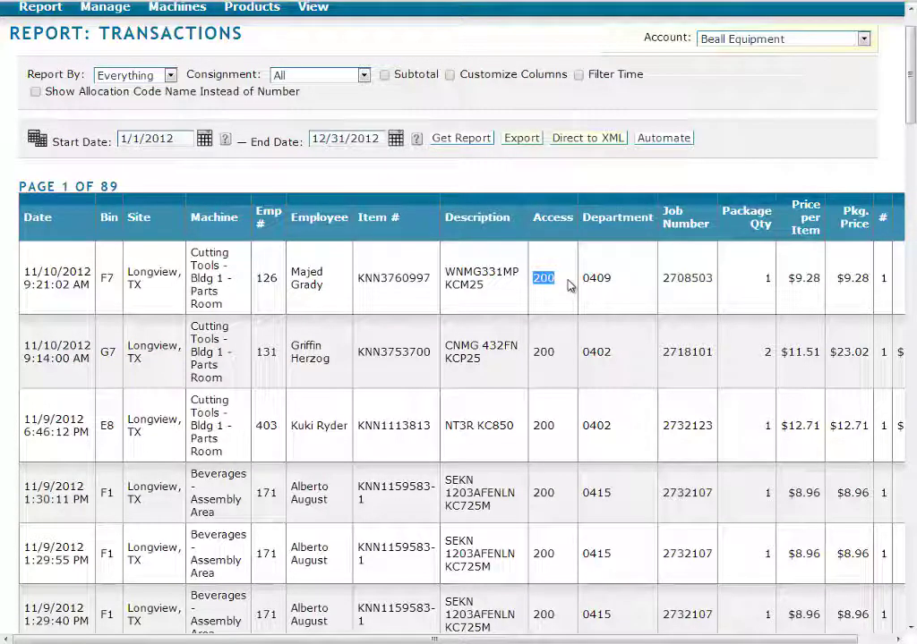
{"action": "left_click_drag", "start_coordinate": [600, 279], "coordinate": [713, 281]}
{"action": "left_click", "coordinate": [660, 285]}
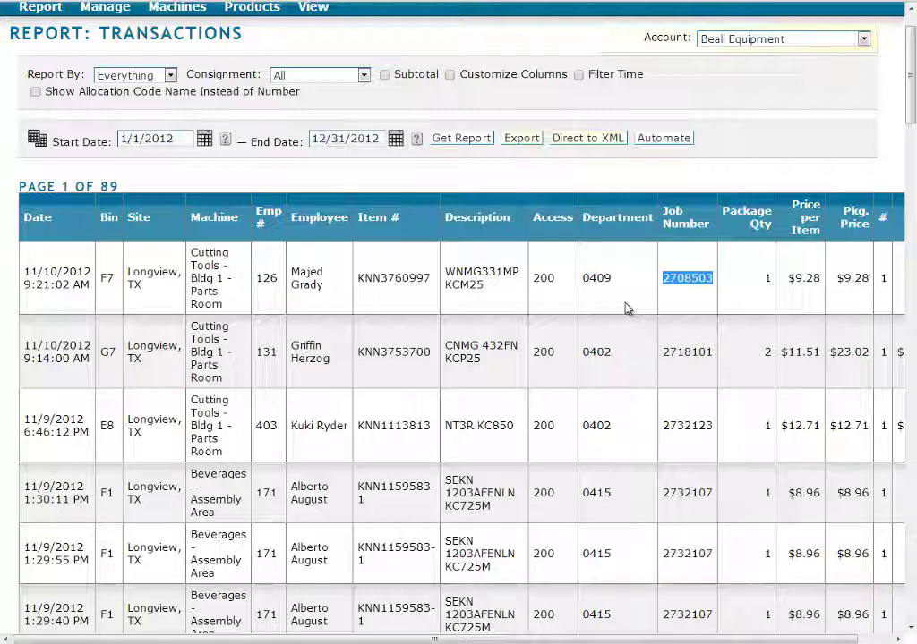
Turn on column customization for the Transactions report
{"action": "left_click", "coordinate": [451, 76]}
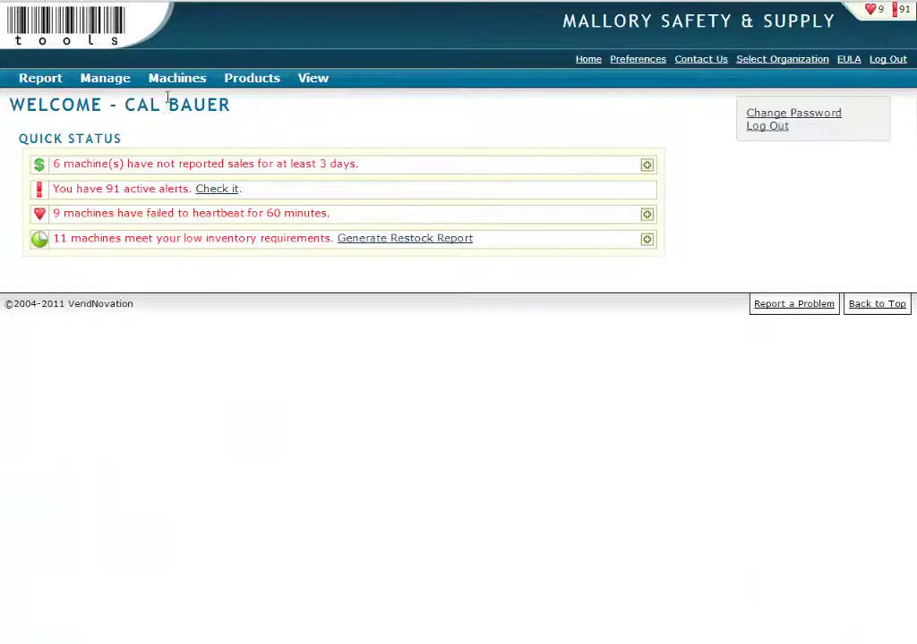
Search for all machines across all sites and look through the machine and locker list
{"action": "mouse_move", "coordinate": [172, 88]}
{"action": "left_click", "coordinate": [183, 117]}
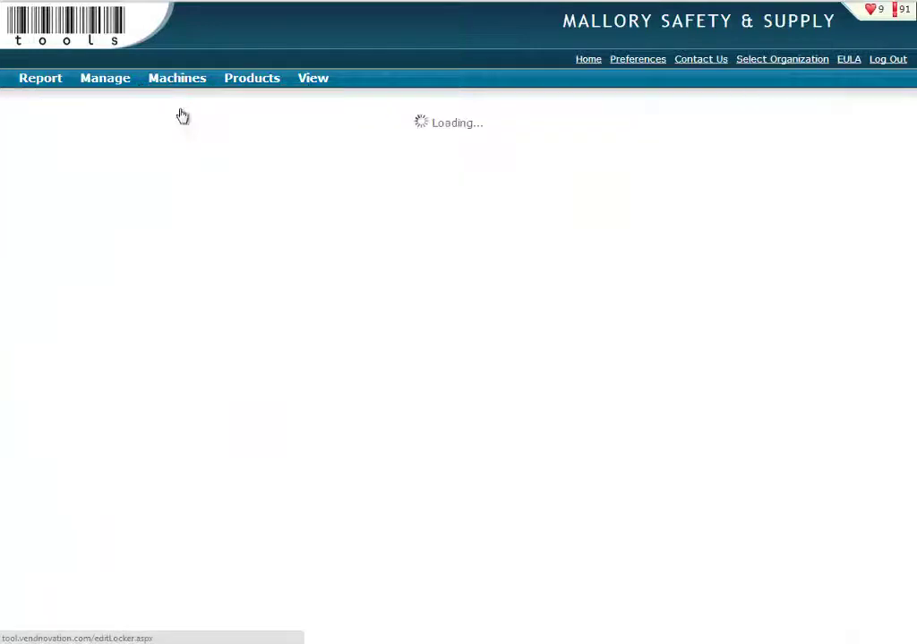
{"action": "left_click", "coordinate": [61, 180]}
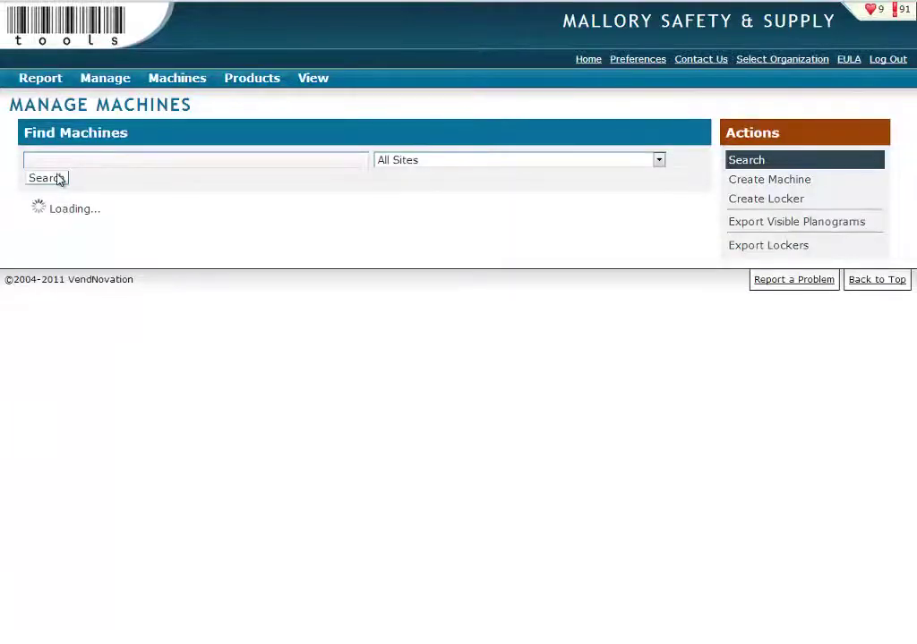
{"action": "scroll", "coordinate": [231, 199], "scroll_direction": "down", "scroll_amount": 3}
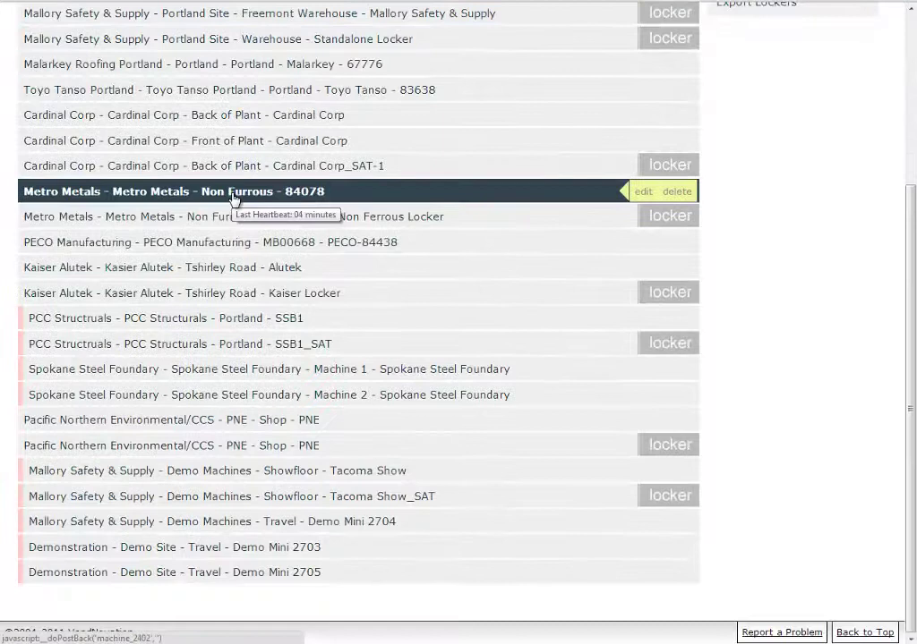
{"action": "scroll", "coordinate": [231, 198], "scroll_direction": "up", "scroll_amount": 3}
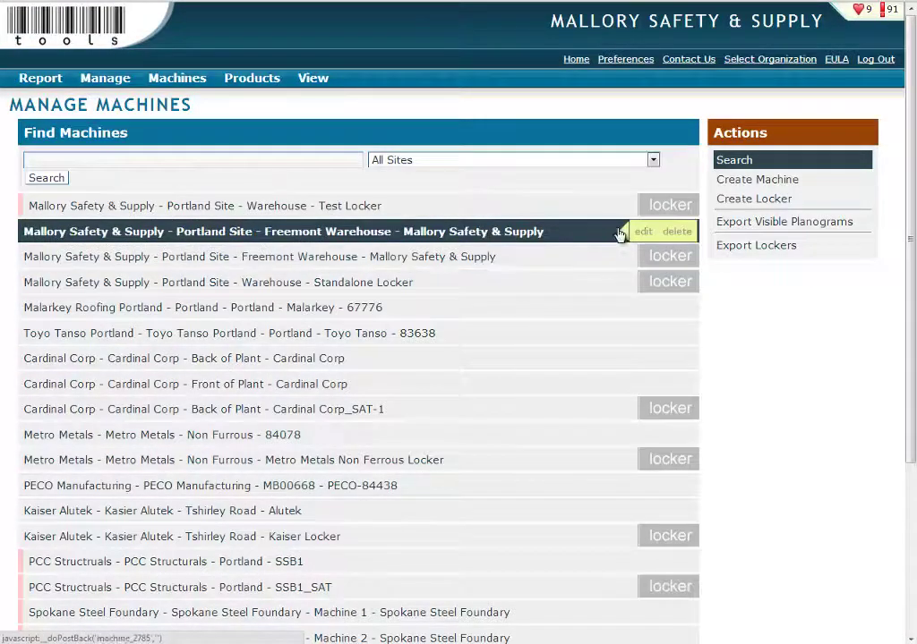
{"action": "scroll", "coordinate": [438, 311], "scroll_direction": "down", "scroll_amount": 3}
{"action": "scroll", "coordinate": [436, 313], "scroll_direction": "up", "scroll_amount": 1}
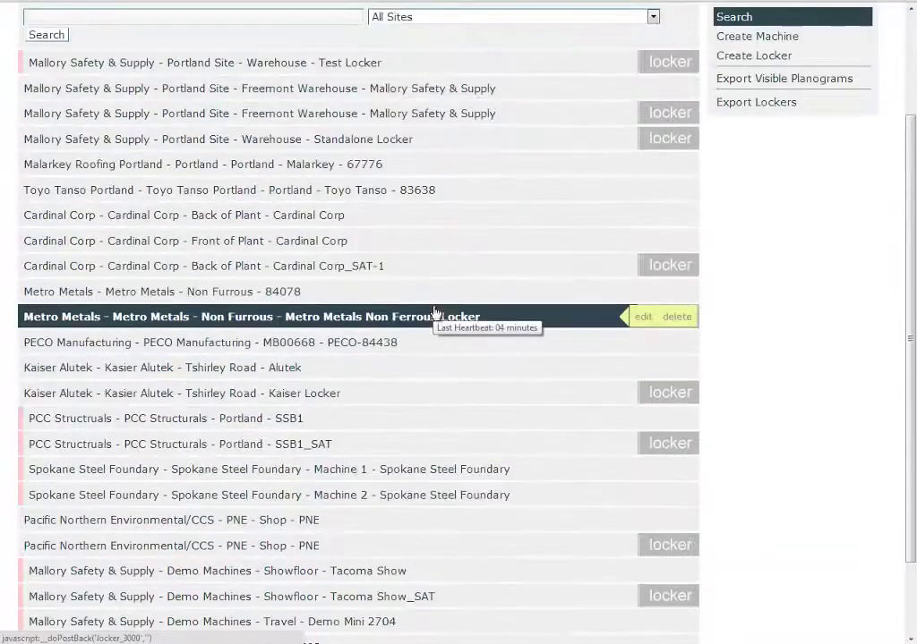
Open the Cardinal Corp Back of Plant machine and review the products and stock levels in its slots
{"action": "left_click", "coordinate": [296, 223]}
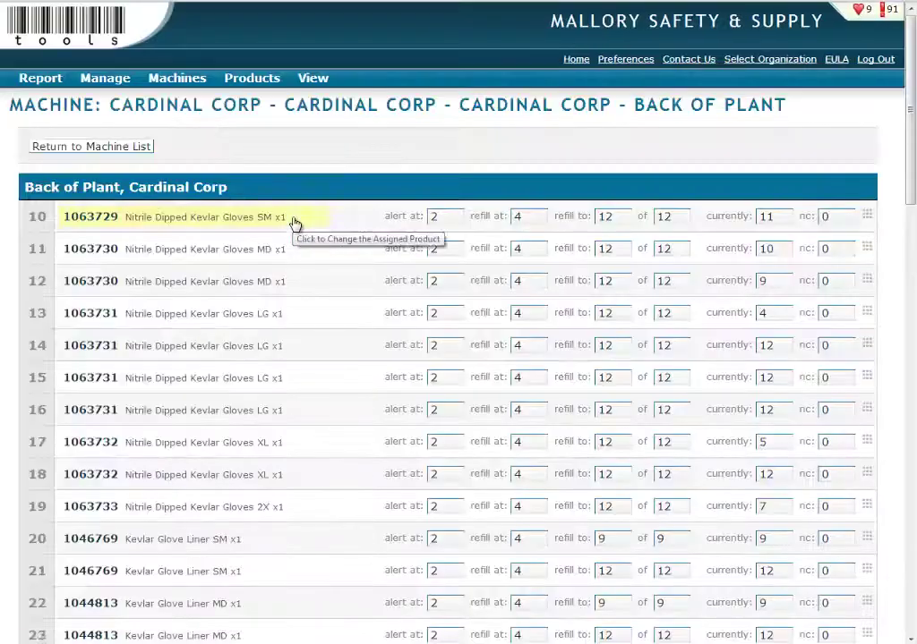
{"action": "scroll", "coordinate": [293, 223], "scroll_direction": "down", "scroll_amount": 2}
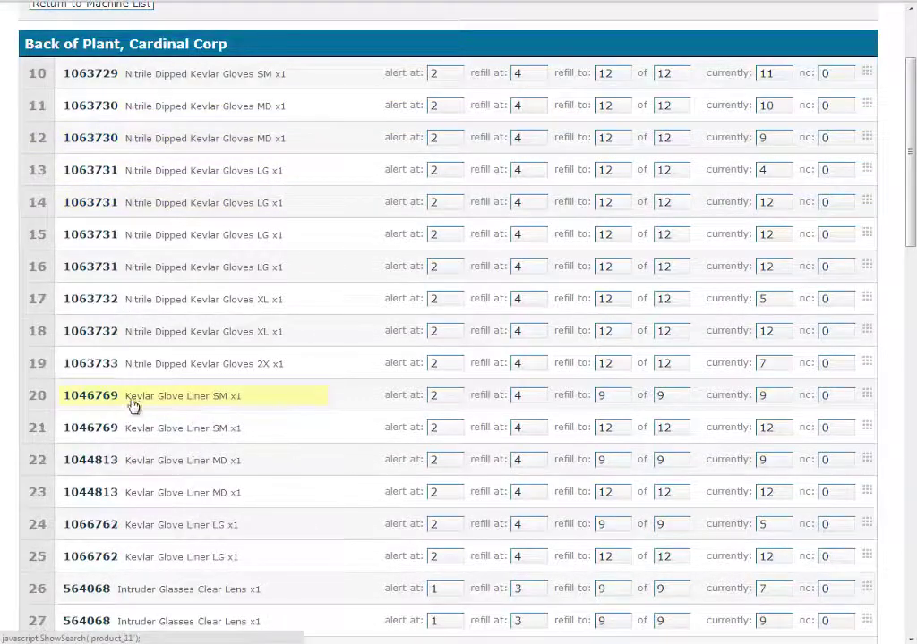
{"action": "scroll", "coordinate": [133, 407], "scroll_direction": "up", "scroll_amount": 2}
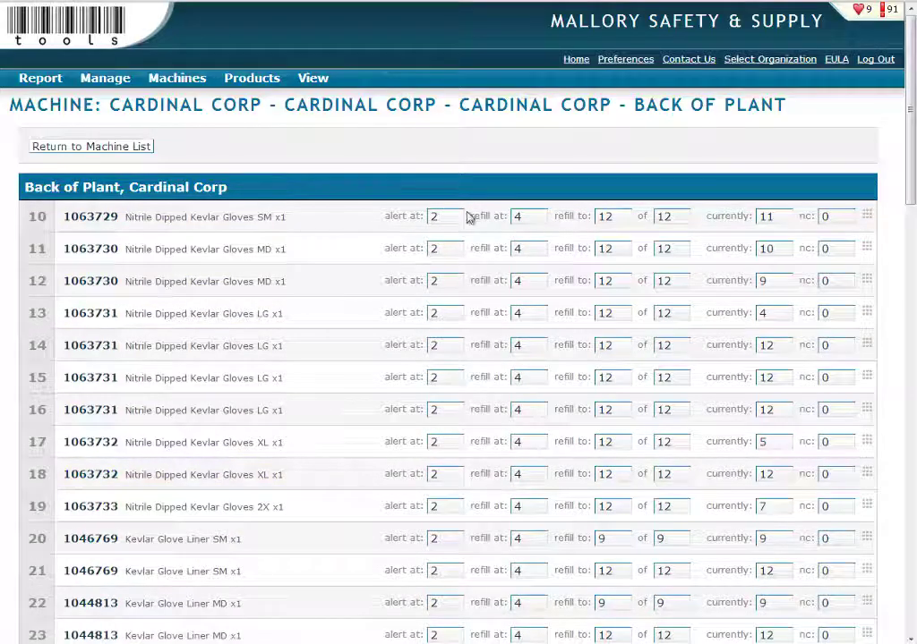
Go through slot 11's current count, capacity, refill-to and refill-at fields, and set its alert-at level to 4
{"action": "left_click", "coordinate": [768, 249]}
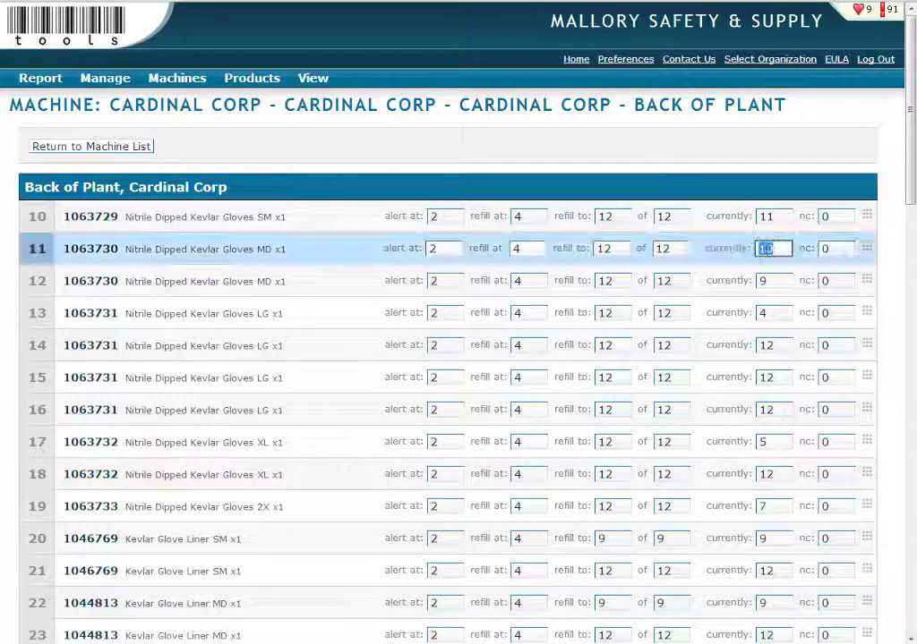
{"action": "double_click", "coordinate": [669, 247]}
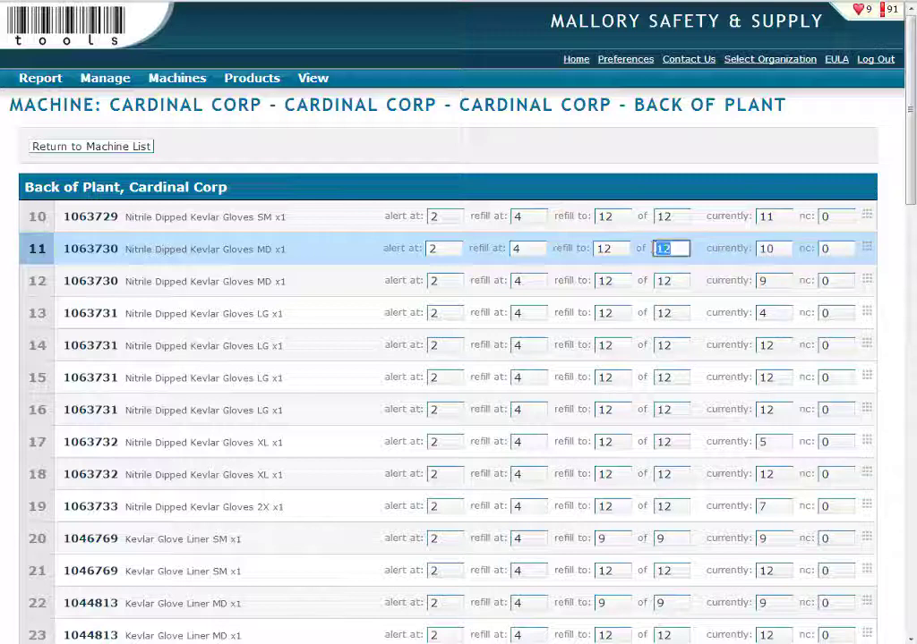
{"action": "double_click", "coordinate": [603, 248]}
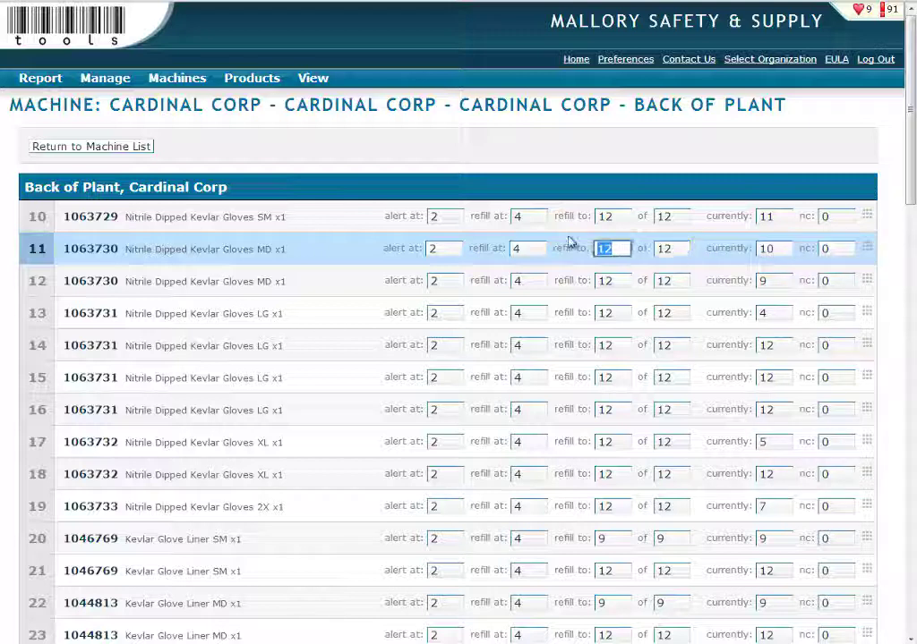
{"action": "double_click", "coordinate": [520, 249]}
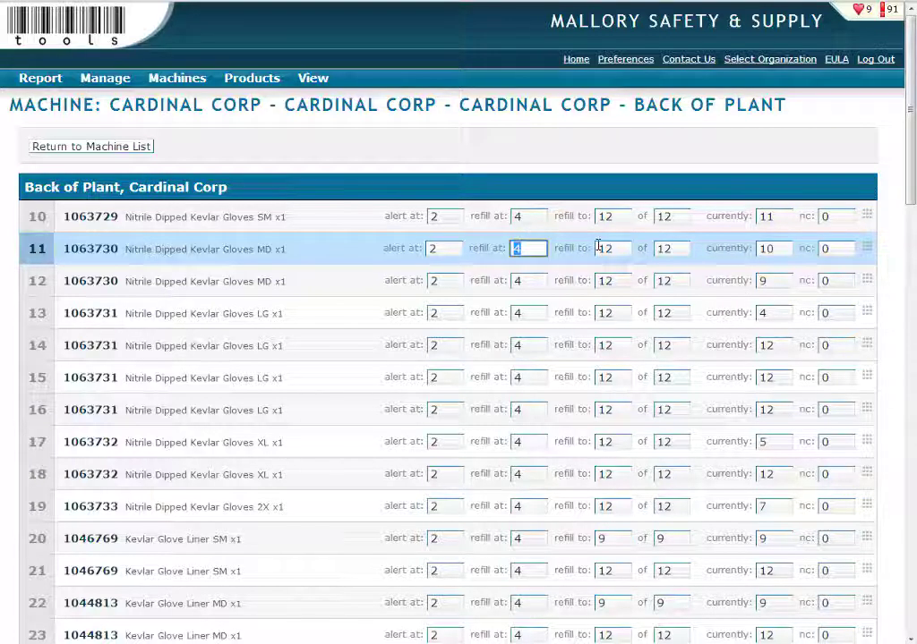
{"action": "left_click", "coordinate": [432, 248]}
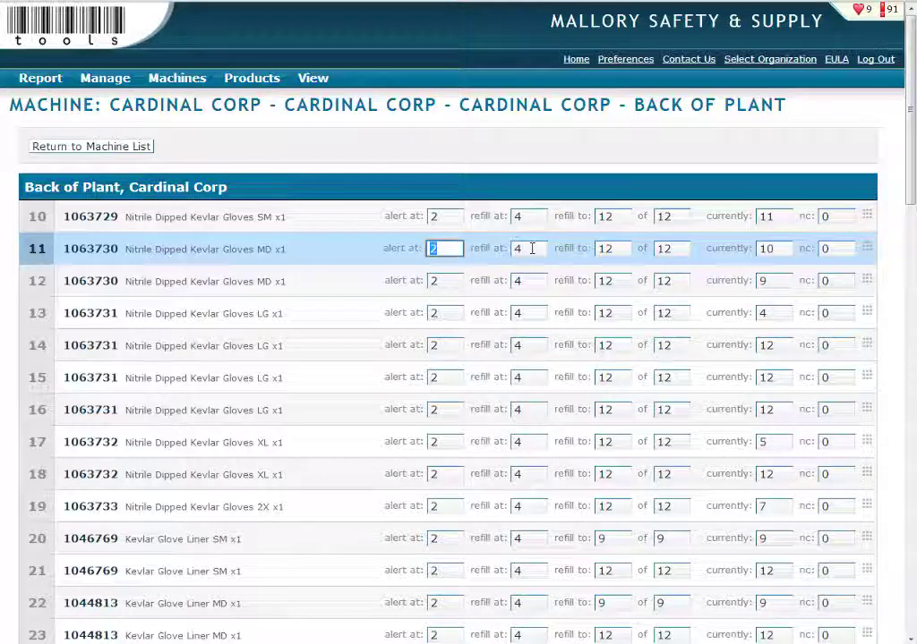
{"action": "type", "text": "4"}
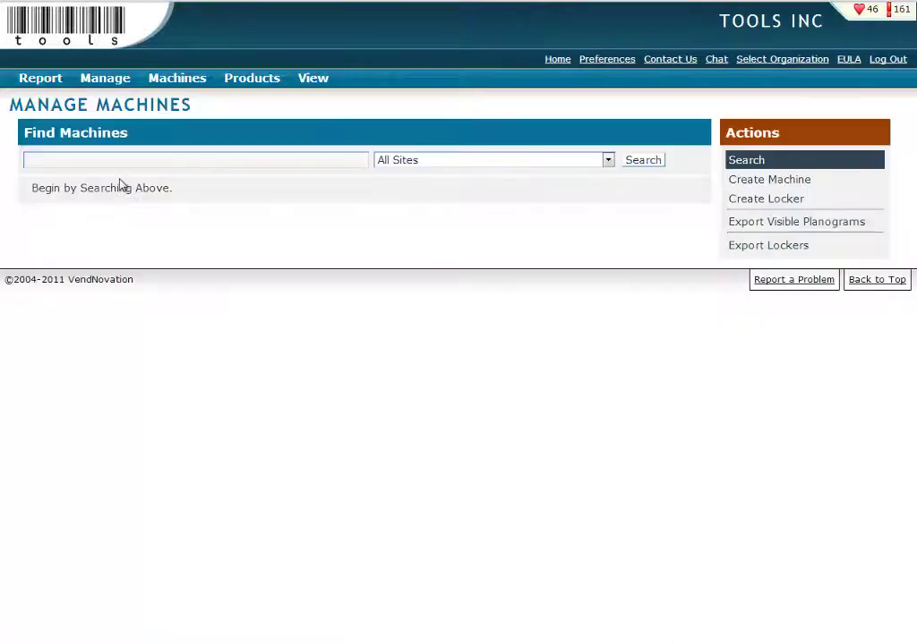
Open alert routing for all users and look through the existing account rules
{"action": "mouse_move", "coordinate": [106, 82]}
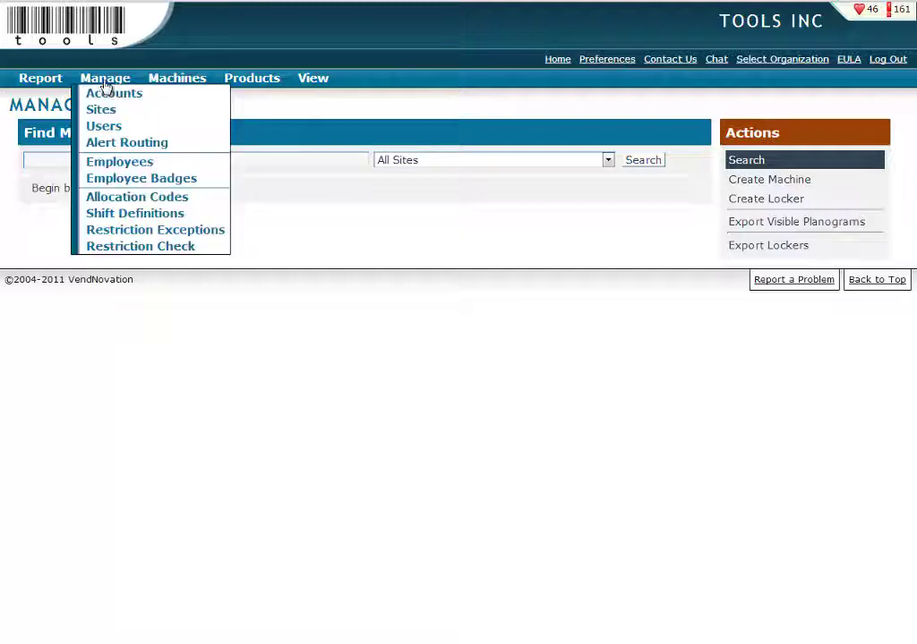
{"action": "left_click", "coordinate": [106, 143]}
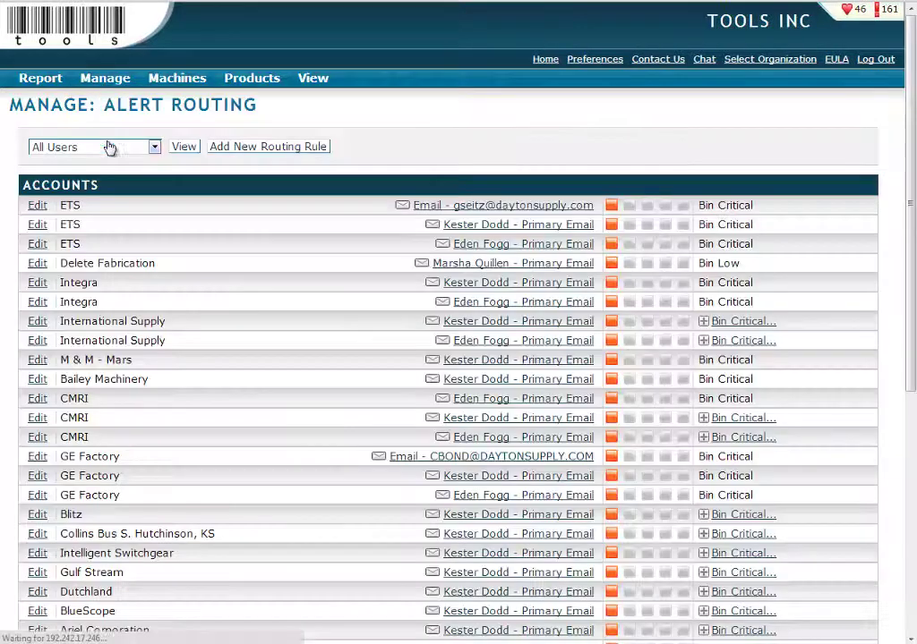
{"action": "scroll", "coordinate": [108, 212], "scroll_direction": "down", "scroll_amount": 5}
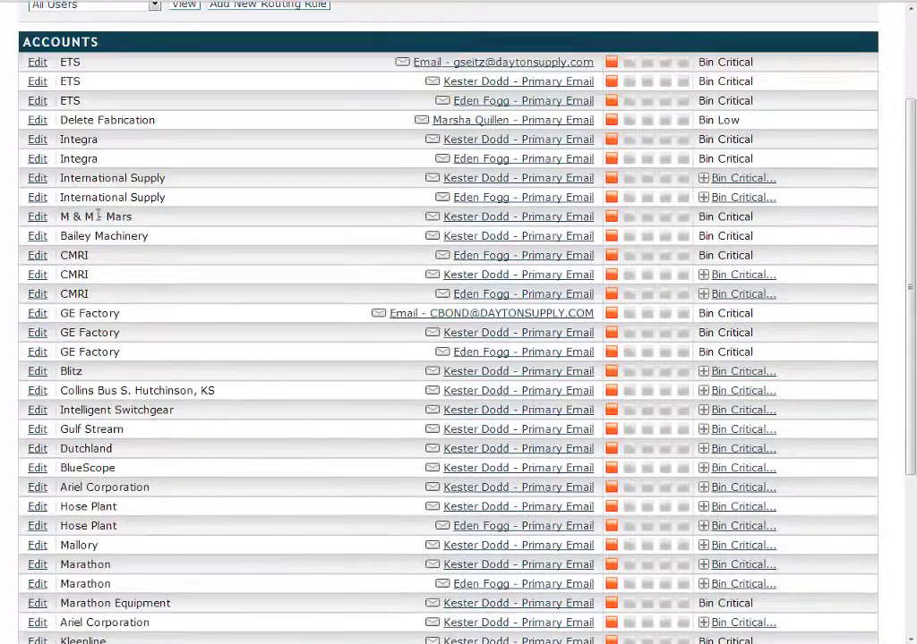
{"action": "scroll", "coordinate": [116, 207], "scroll_direction": "down", "scroll_amount": 3}
{"action": "scroll", "coordinate": [116, 209], "scroll_direction": "up", "scroll_amount": 5}
{"action": "scroll", "coordinate": [116, 210], "scroll_direction": "up", "scroll_amount": 2}
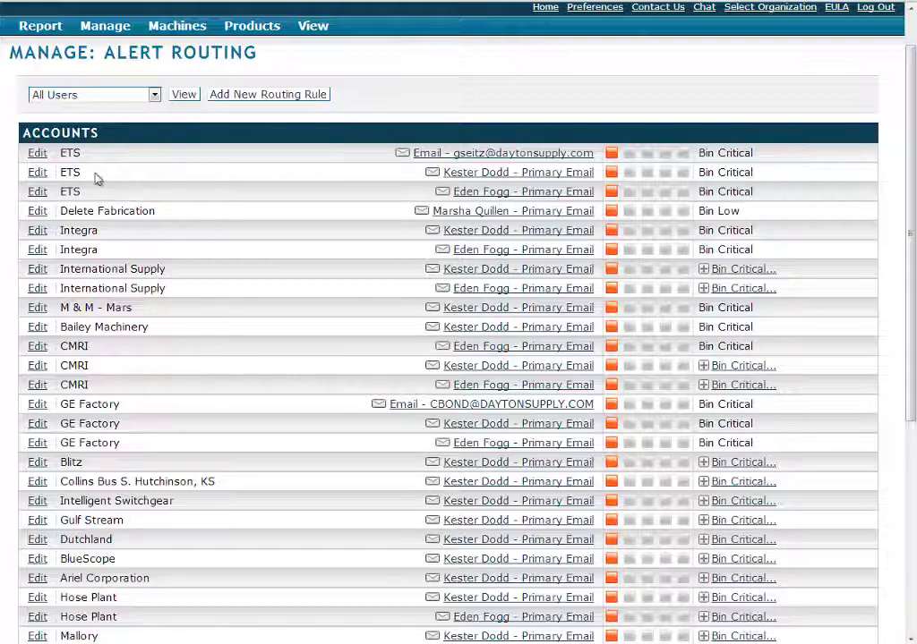
Open the first ETS account routing rule for editing and switch its scope to individual machines
{"action": "left_click", "coordinate": [38, 157]}
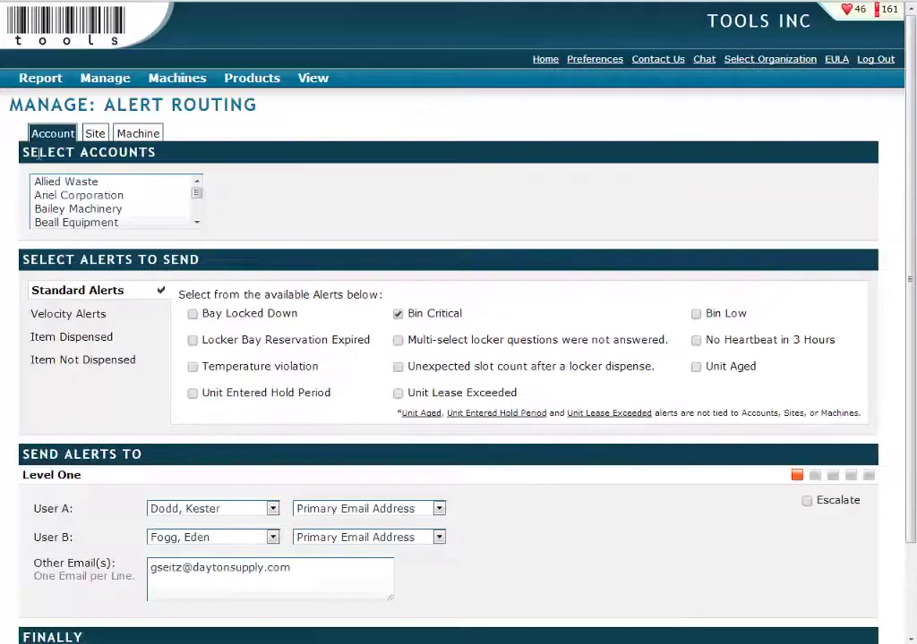
{"action": "left_click", "coordinate": [95, 133]}
{"action": "left_click", "coordinate": [128, 138]}
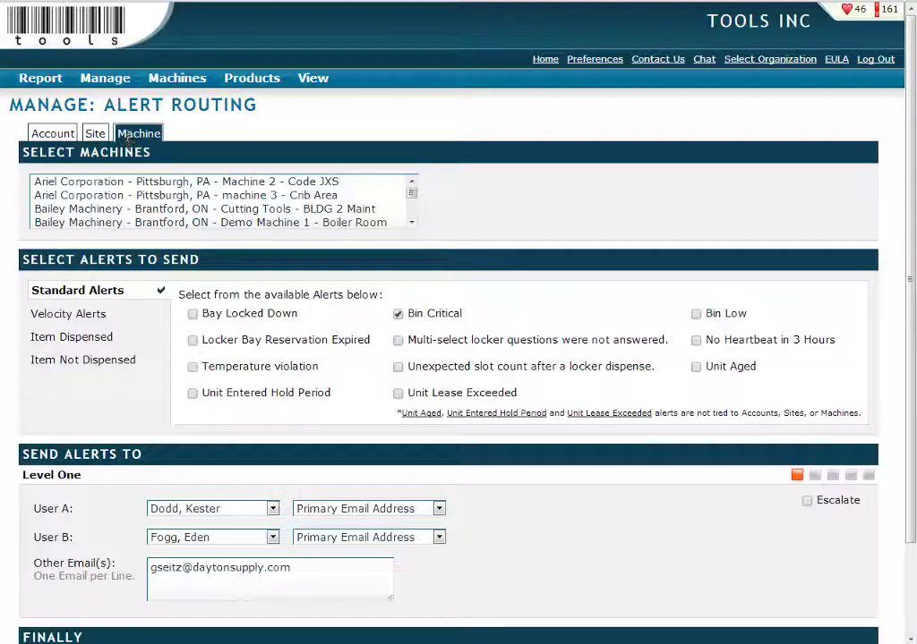
Select Ariel Corporation - Pittsburgh, PA - Machine 2 - Code JXS and add the Bin Low and No Heartbeat in 3 Hours alerts
{"action": "left_click", "coordinate": [144, 185]}
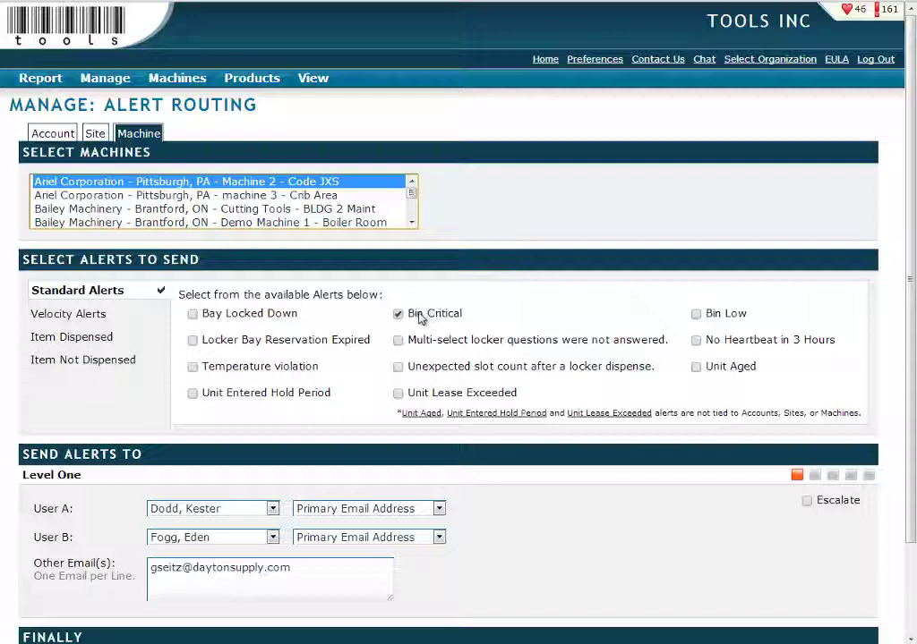
{"action": "left_click", "coordinate": [696, 314]}
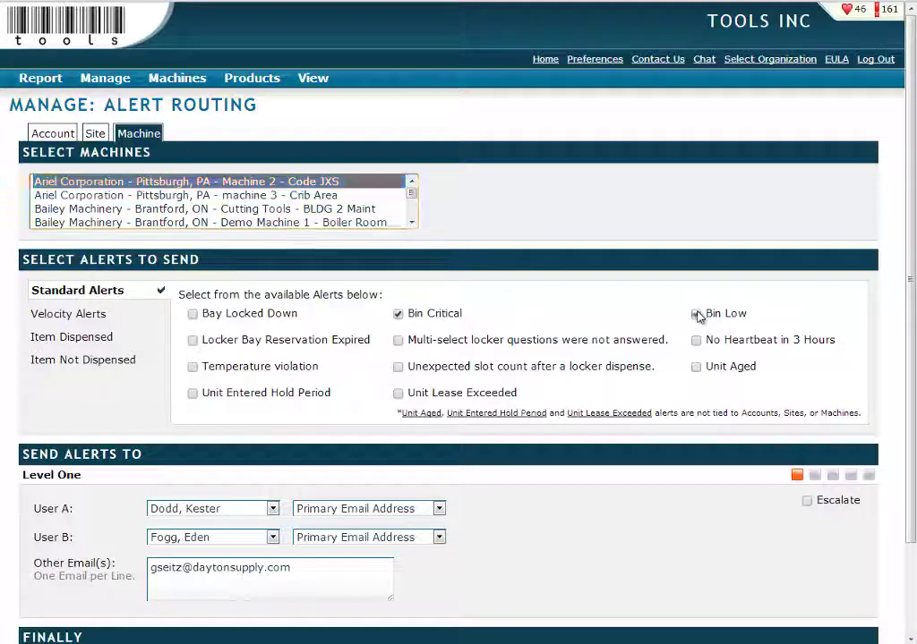
{"action": "left_click", "coordinate": [697, 341]}
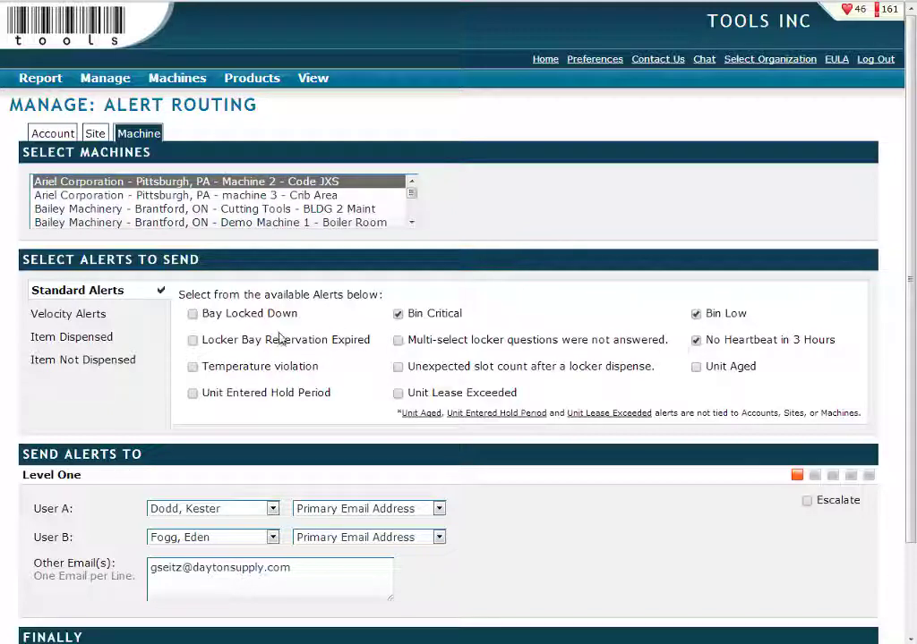
{"action": "left_click", "coordinate": [144, 339]}
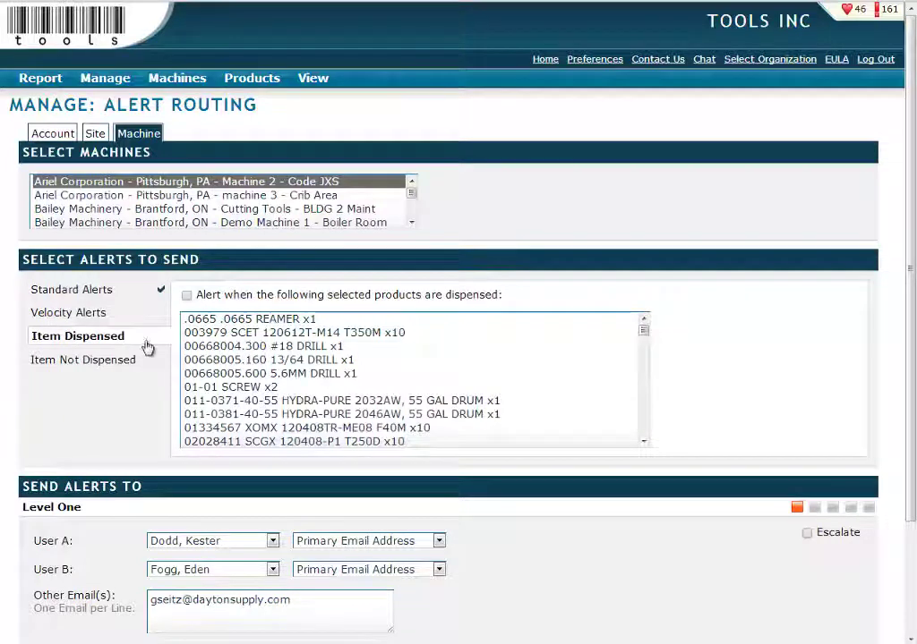
{"action": "left_click", "coordinate": [313, 403]}
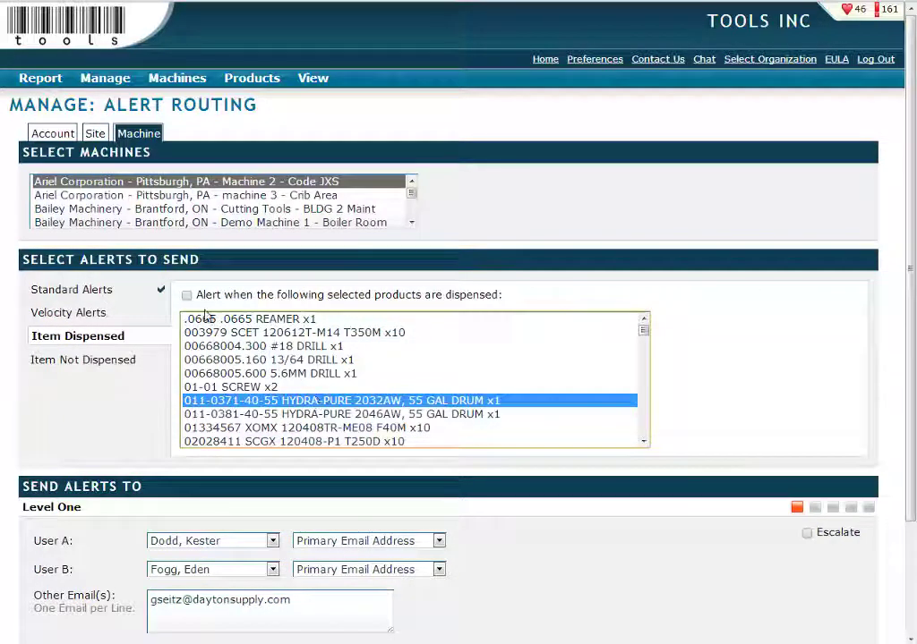
{"action": "left_click", "coordinate": [187, 295]}
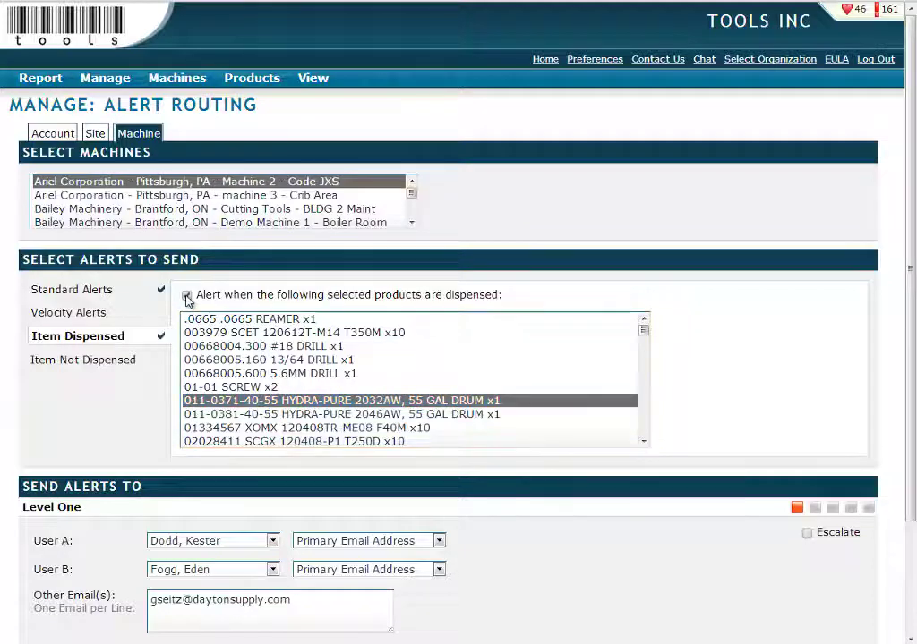
{"action": "left_click", "coordinate": [233, 349], "text": "shift"}
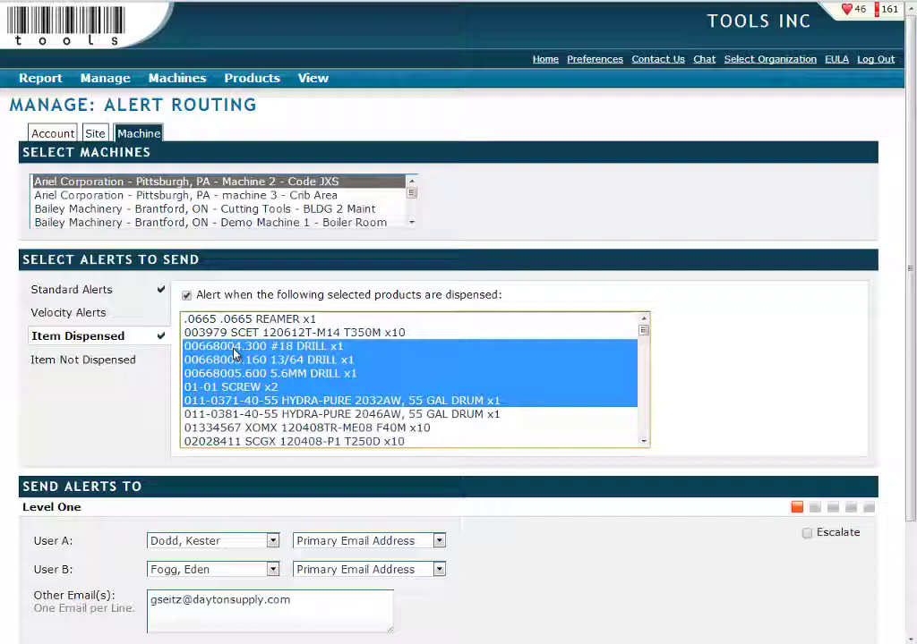
Enable the Item Not Dispensed alert at 14 days for products 003979 SCET 120612T-M14 T350M through 00668005.160 13/64 DRILL
{"action": "left_click", "coordinate": [119, 360]}
{"action": "left_click", "coordinate": [186, 295]}
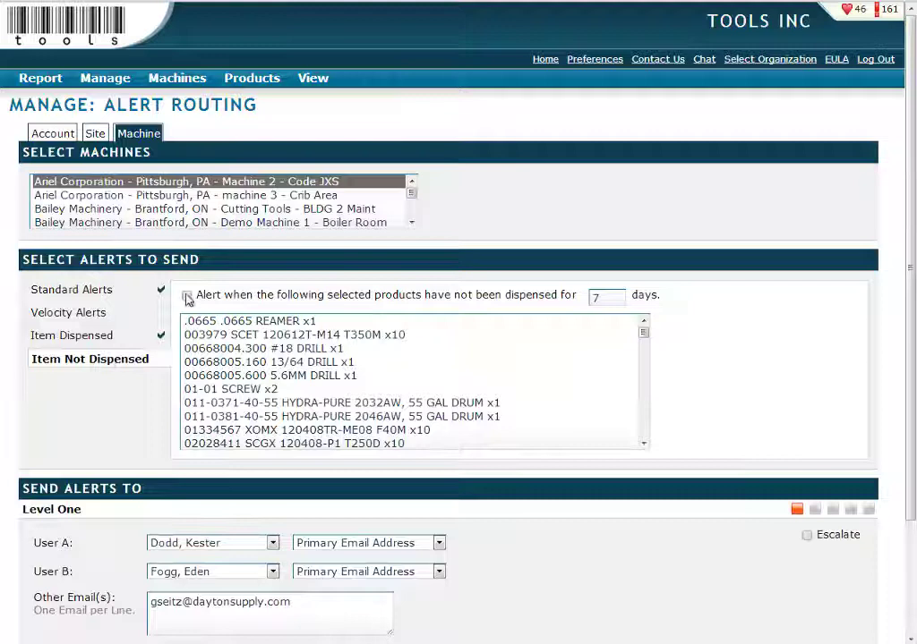
{"action": "double_click", "coordinate": [608, 295]}
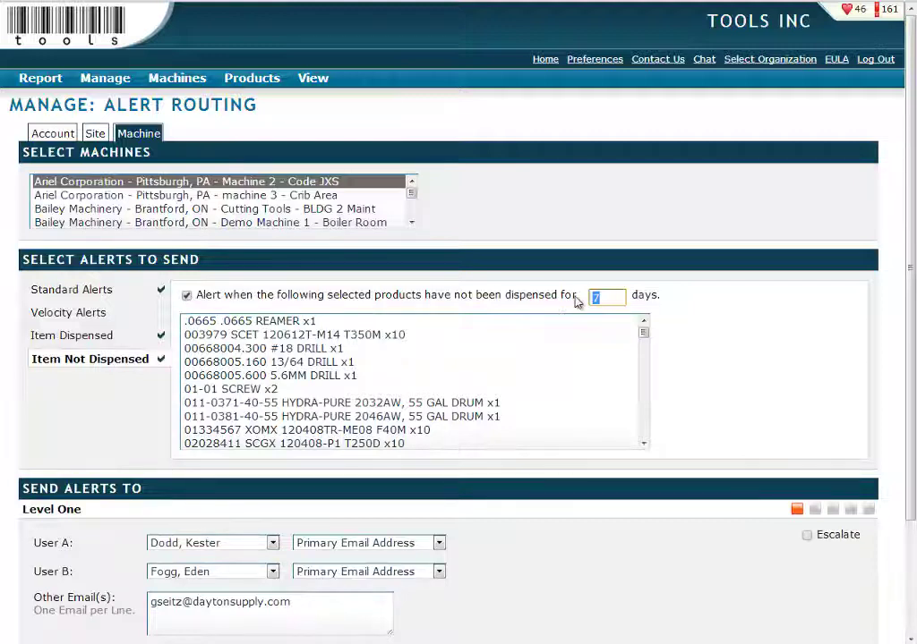
{"action": "type", "text": "14"}
{"action": "left_click", "coordinate": [331, 405]}
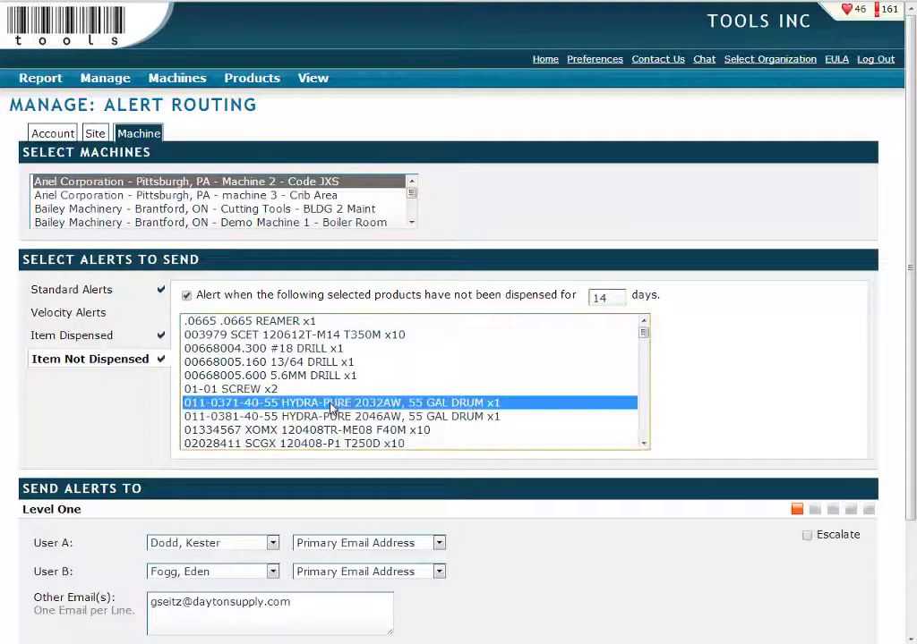
{"action": "left_click", "coordinate": [297, 335], "text": "ctrl"}
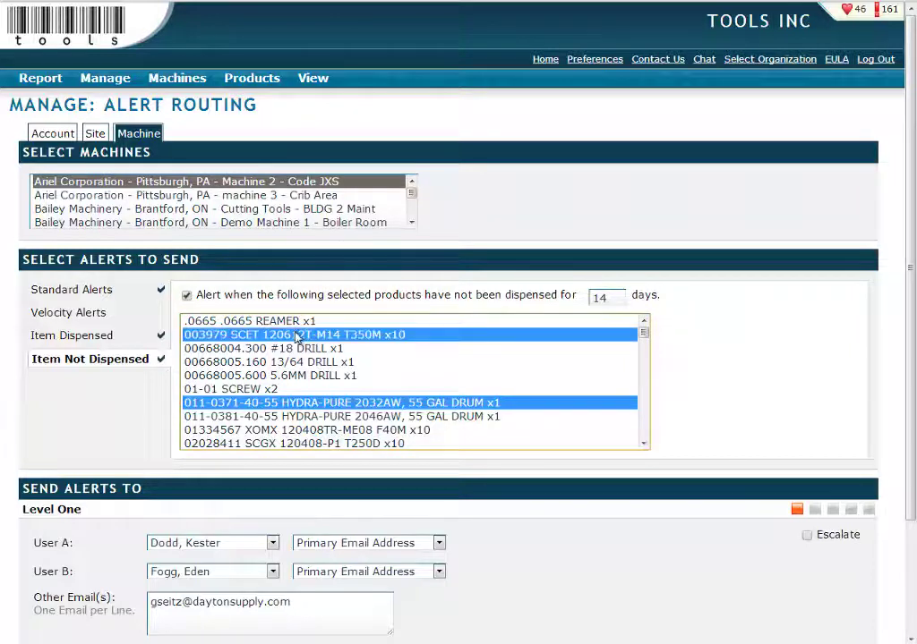
{"action": "left_click", "coordinate": [300, 364], "text": "shift"}
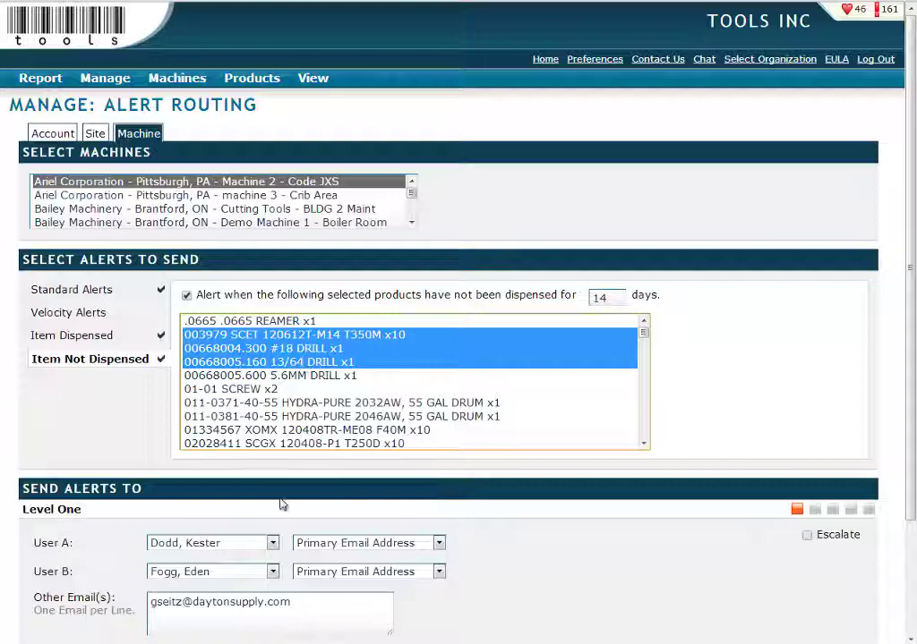
Check which users can be chosen as the Level One alert recipients User A and User B
{"action": "scroll", "coordinate": [282, 501], "scroll_direction": "down", "scroll_amount": 3}
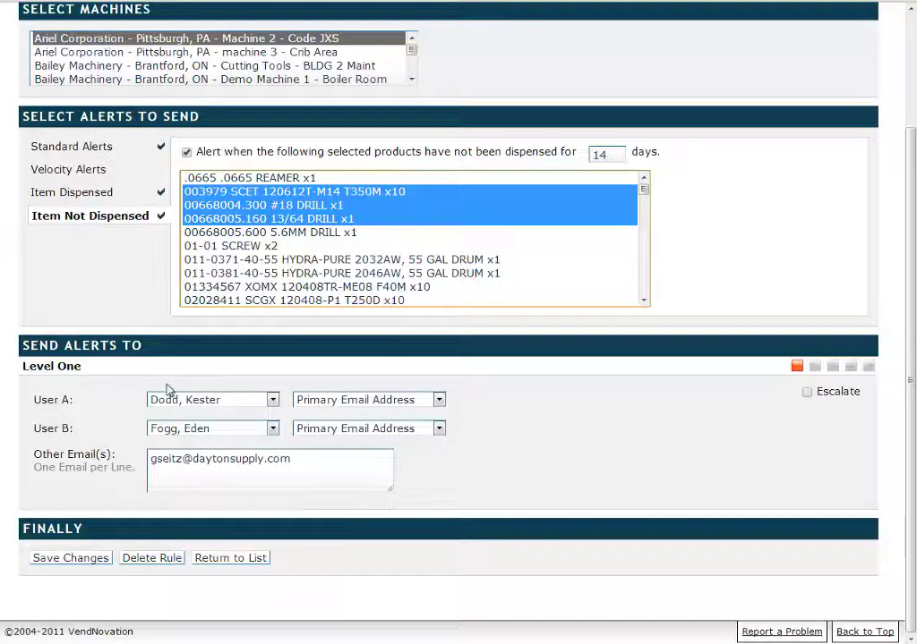
{"action": "left_click", "coordinate": [197, 401]}
{"action": "left_click", "coordinate": [202, 428]}
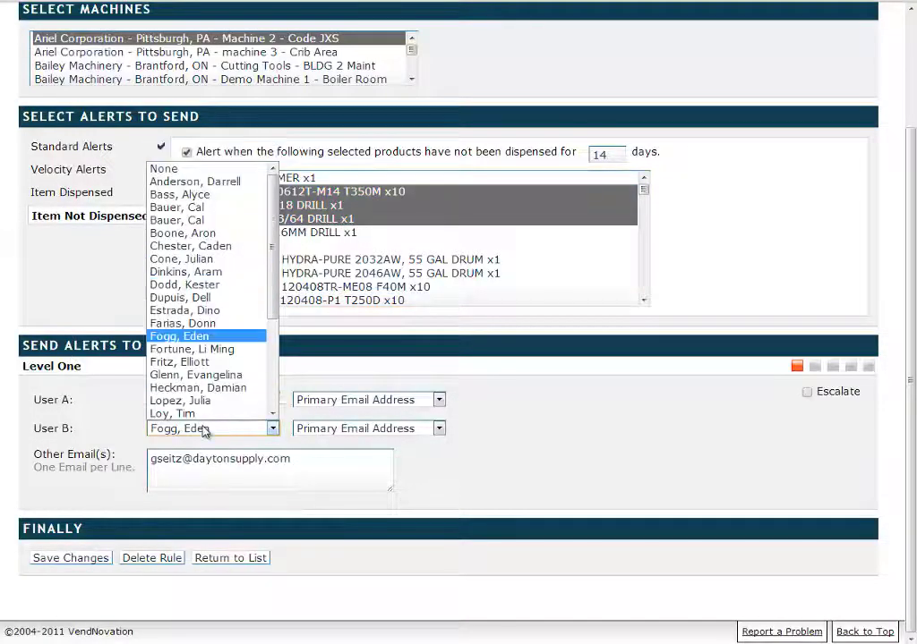
{"action": "left_click", "coordinate": [489, 382]}
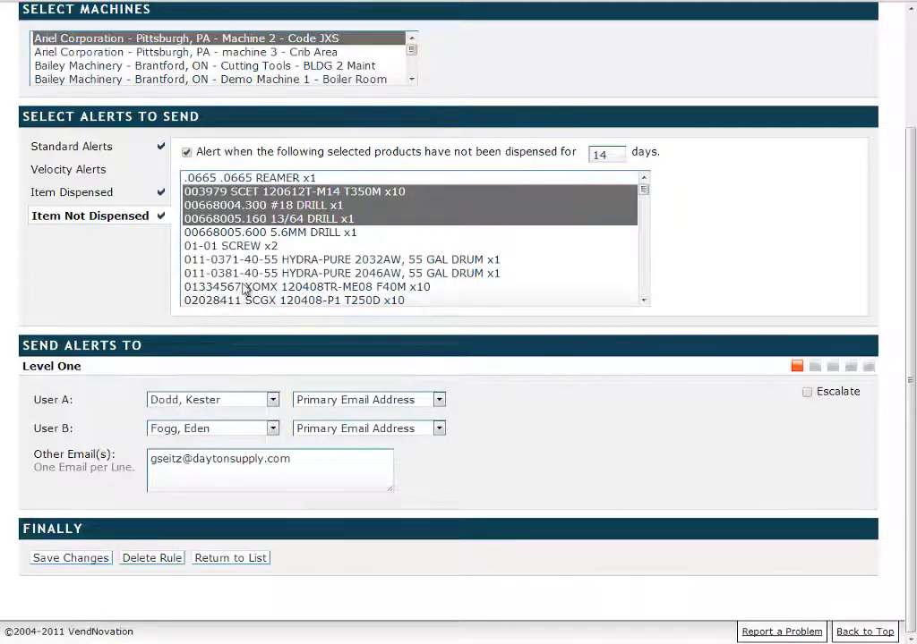
Escalate Level One alerts to Level Two after 8 Hours and choose a user as Level Two's User A
{"action": "scroll", "coordinate": [245, 289], "scroll_direction": "up", "scroll_amount": 3}
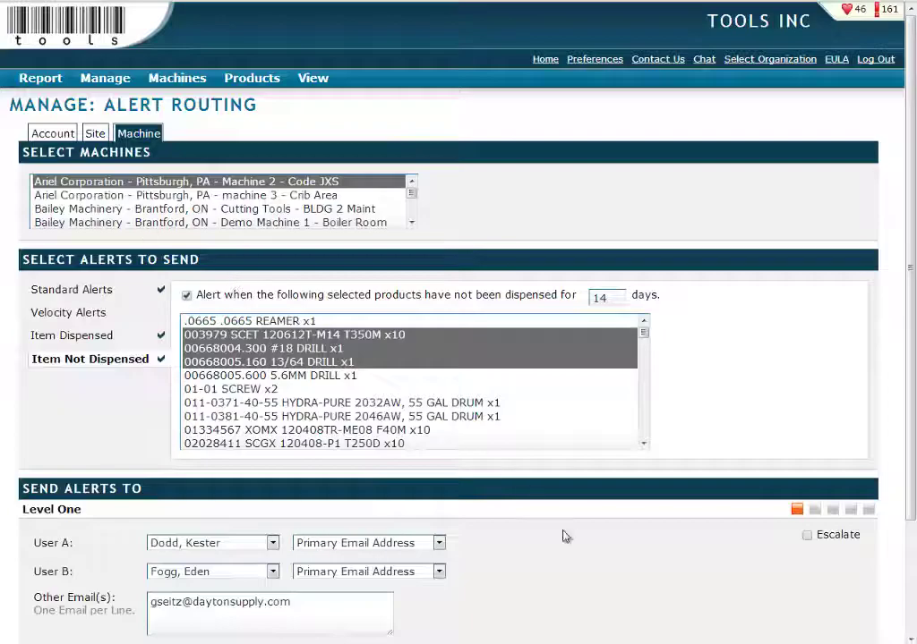
{"action": "scroll", "coordinate": [565, 538], "scroll_direction": "down", "scroll_amount": 3}
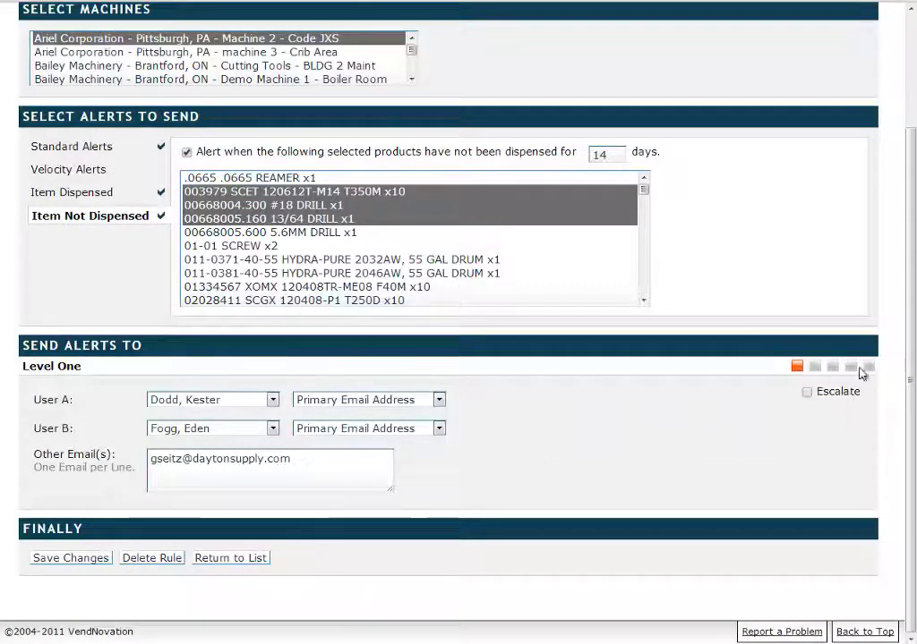
{"action": "left_click", "coordinate": [807, 393]}
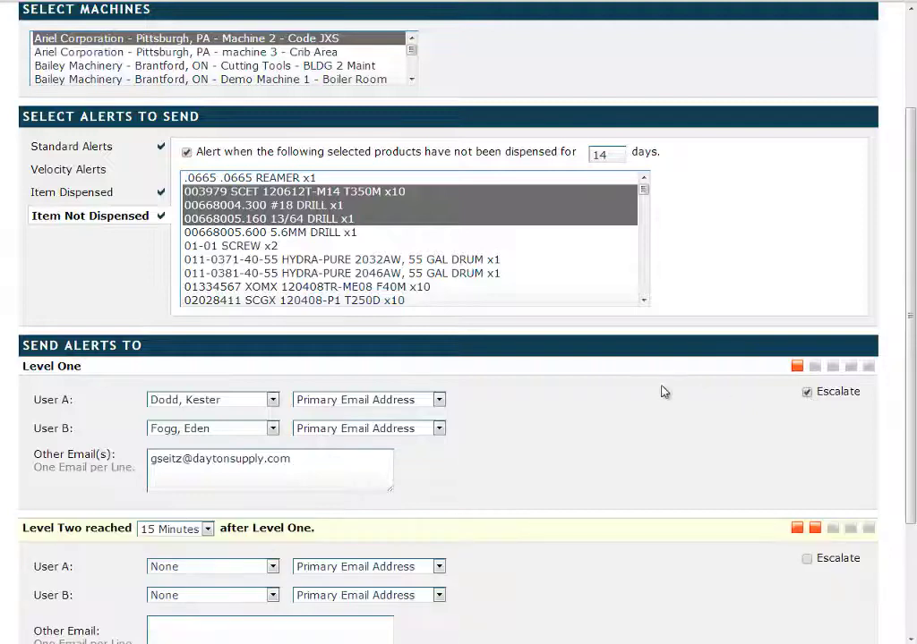
{"action": "scroll", "coordinate": [644, 392], "scroll_direction": "down", "scroll_amount": 3}
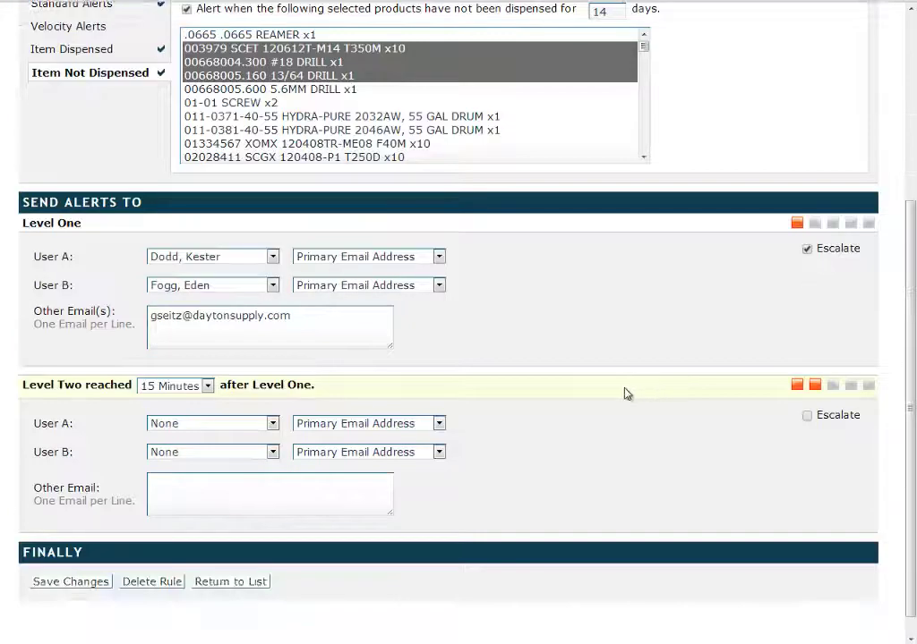
{"action": "left_click", "coordinate": [206, 387]}
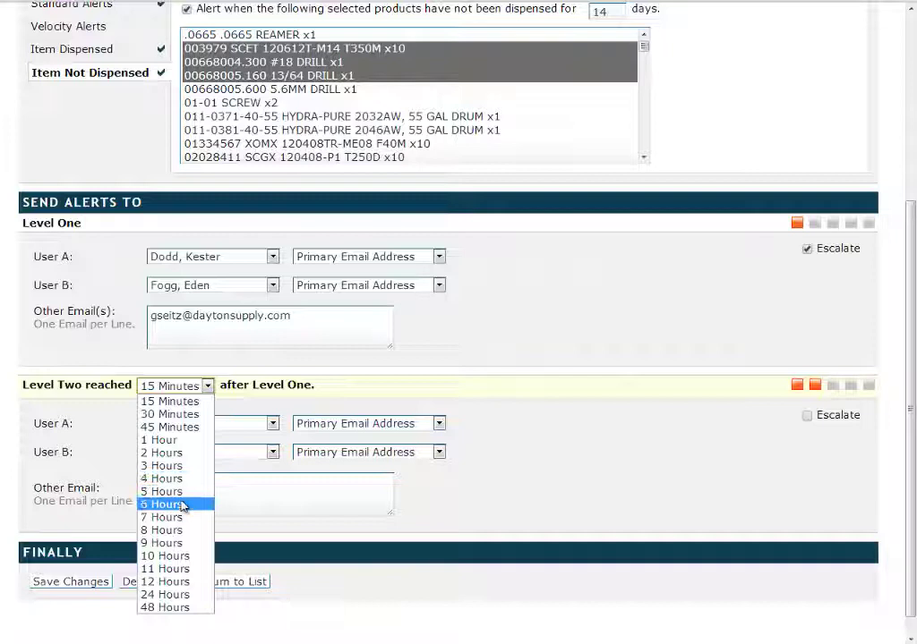
{"action": "left_click", "coordinate": [179, 530]}
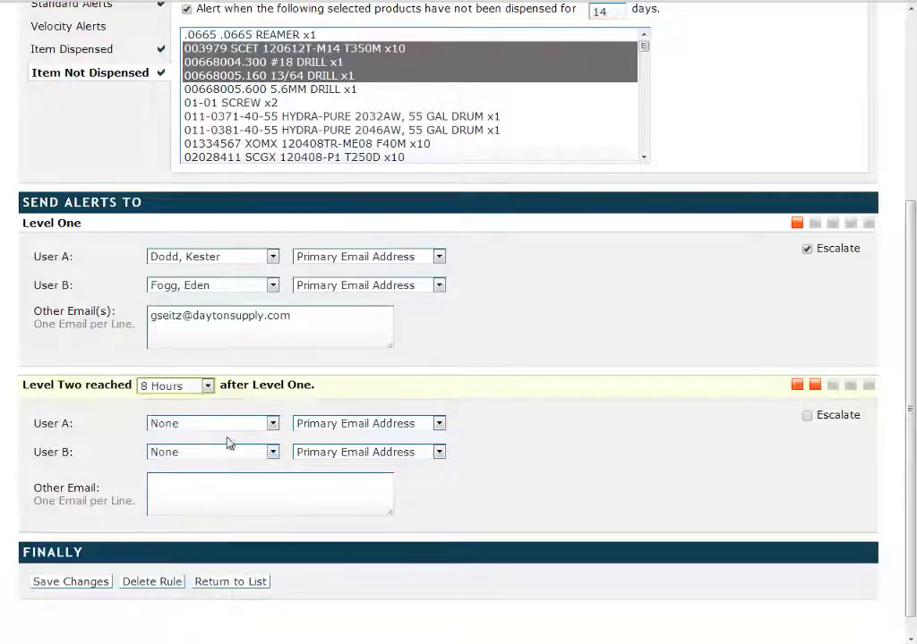
{"action": "left_click", "coordinate": [273, 425]}
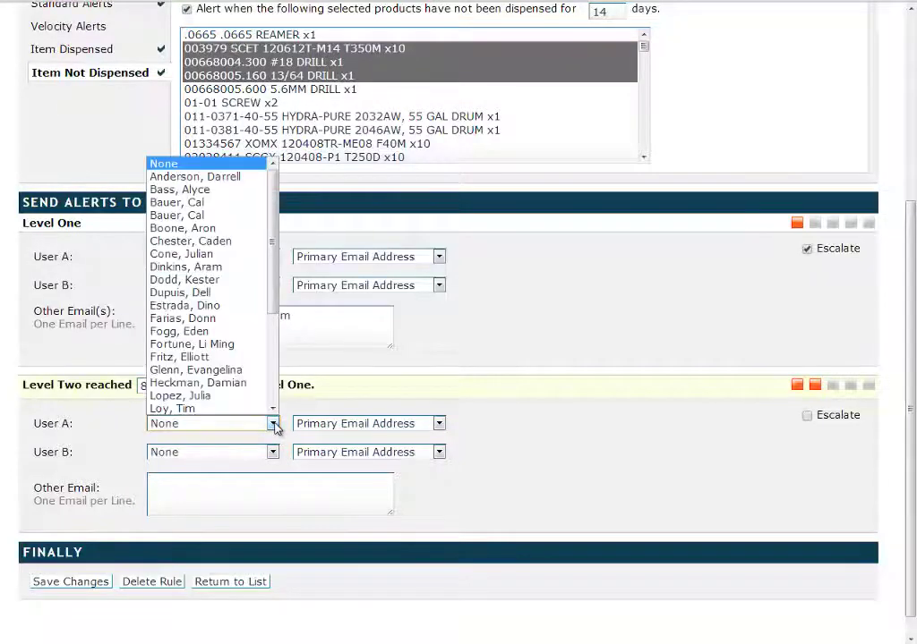
{"action": "left_click", "coordinate": [222, 318]}
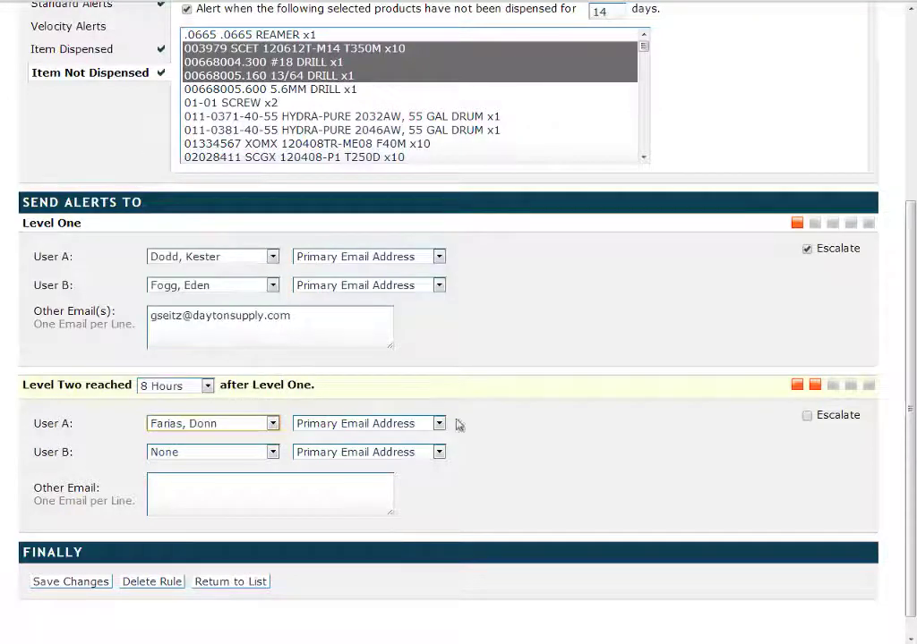
Escalate Level Two alerts to Level Three after 24 Hours and choose a user as Level Three's User A
{"action": "scroll", "coordinate": [498, 419], "scroll_direction": "down", "scroll_amount": 1}
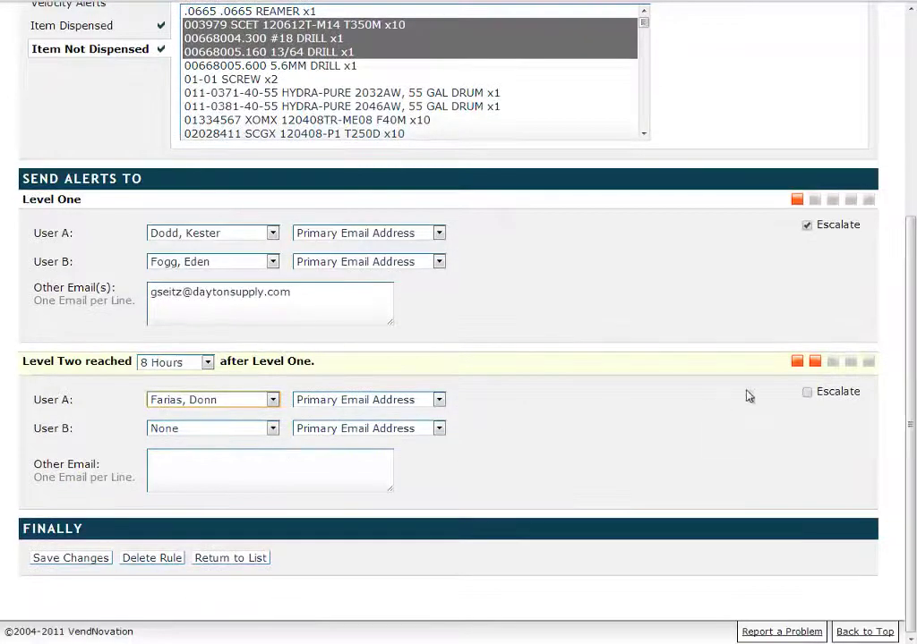
{"action": "left_click", "coordinate": [807, 392]}
{"action": "scroll", "coordinate": [387, 455], "scroll_direction": "down", "scroll_amount": 3}
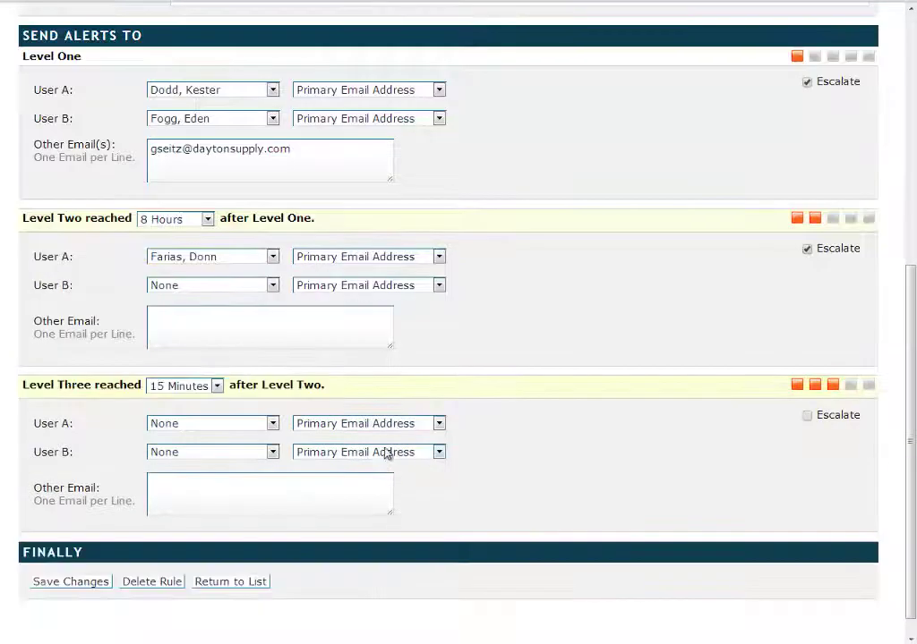
{"action": "left_click", "coordinate": [216, 386]}
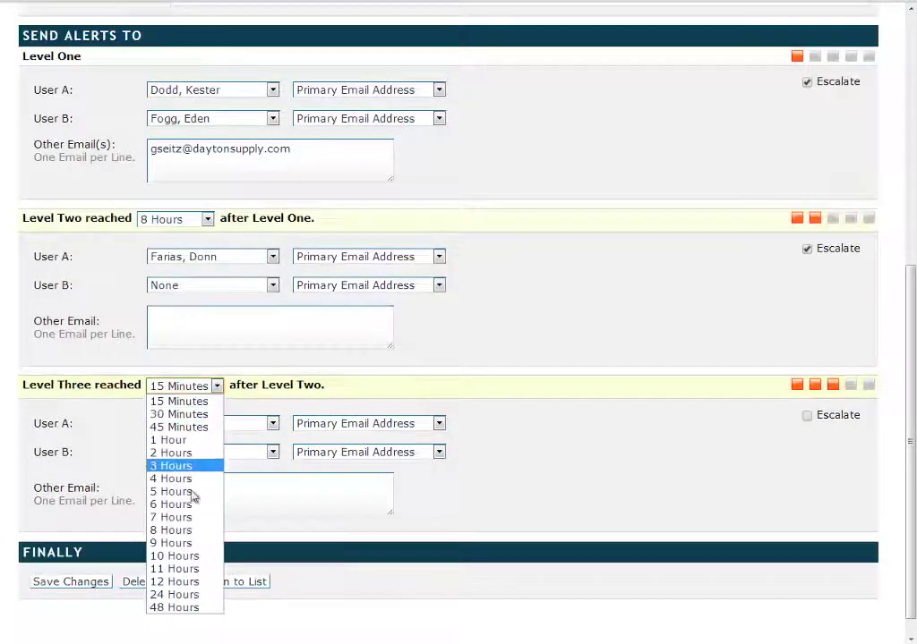
{"action": "left_click", "coordinate": [175, 595]}
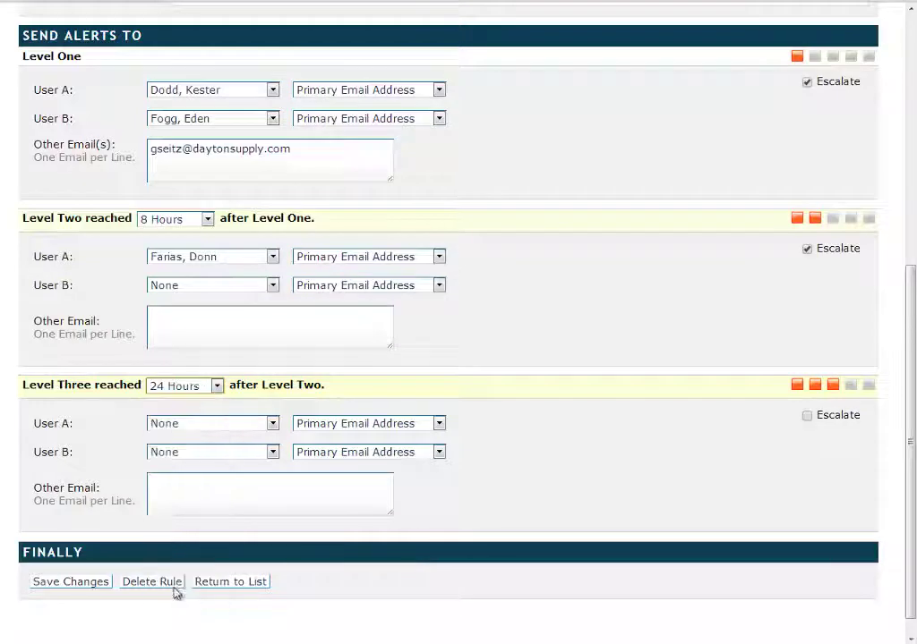
{"action": "left_click", "coordinate": [272, 424]}
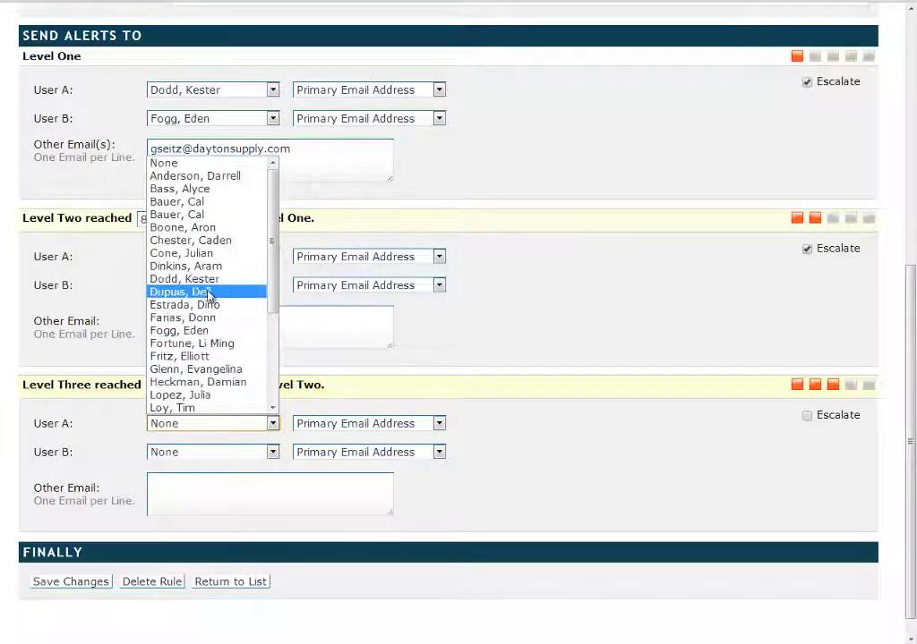
{"action": "left_click", "coordinate": [207, 294]}
Escalate Level Three alerts to Level Four after 48 Hours and choose a user as Level Four's User A
{"action": "left_click", "coordinate": [807, 416]}
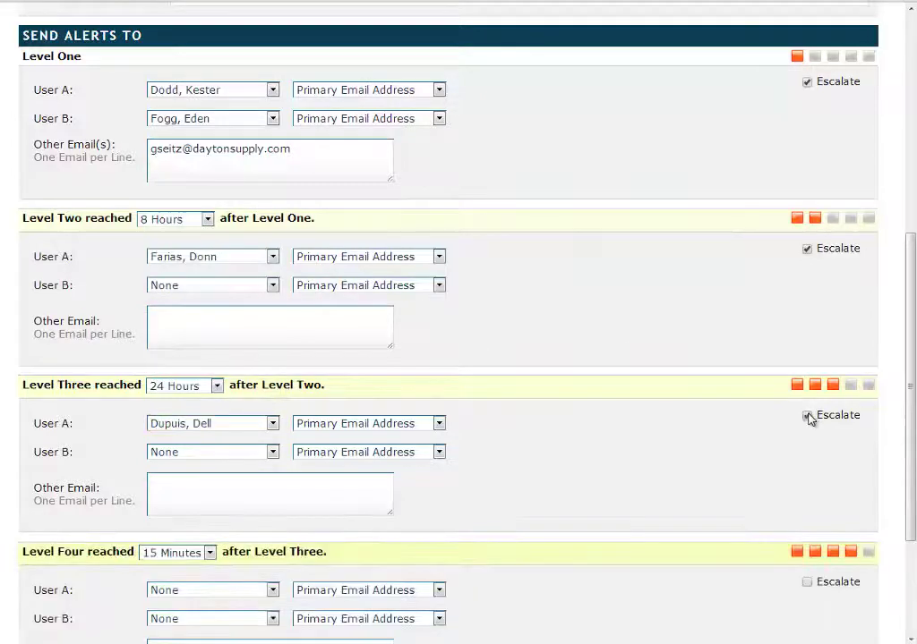
{"action": "scroll", "coordinate": [627, 394], "scroll_direction": "down", "scroll_amount": 3}
{"action": "left_click", "coordinate": [179, 409]}
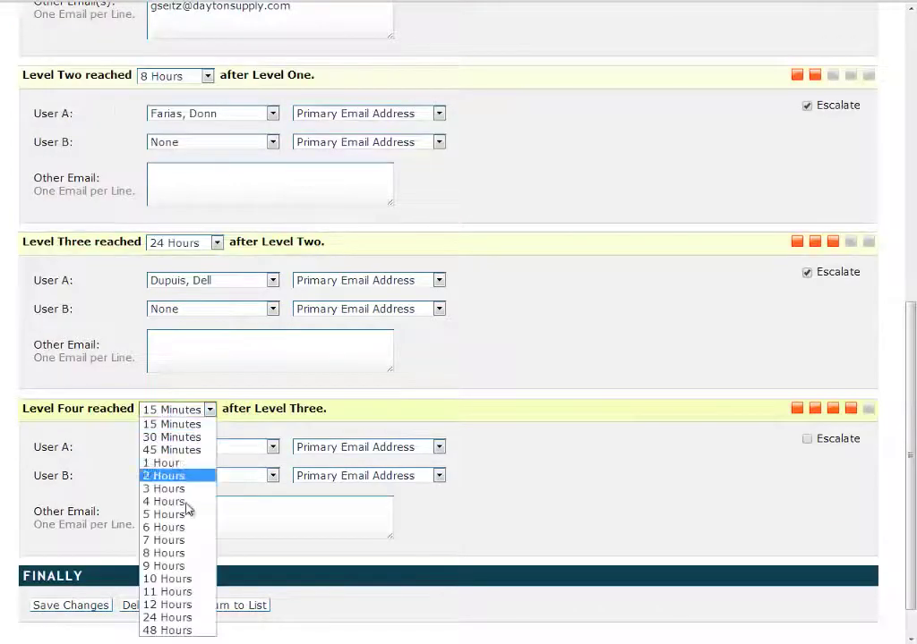
{"action": "left_click", "coordinate": [181, 631]}
{"action": "left_click", "coordinate": [257, 450]}
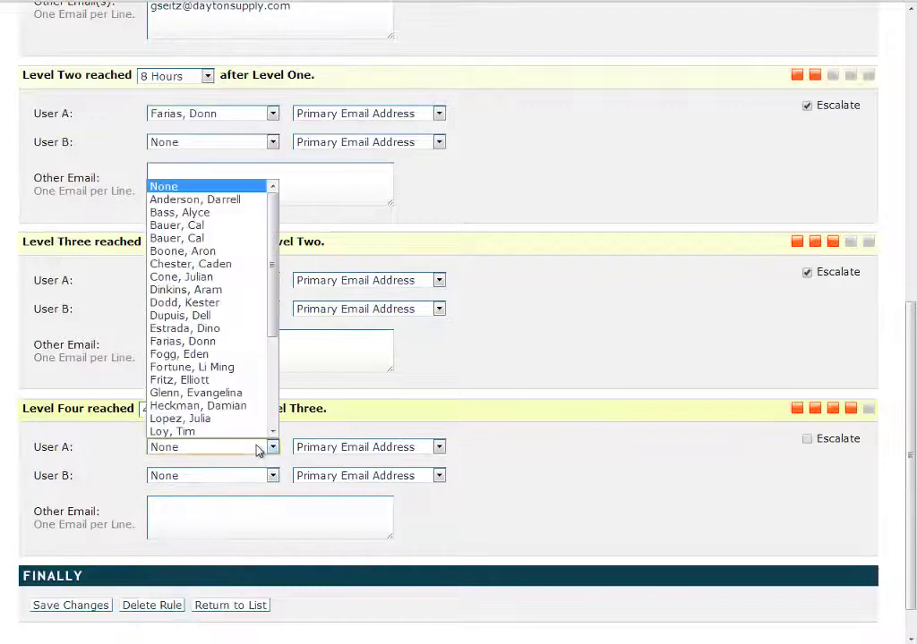
{"action": "left_click", "coordinate": [217, 329]}
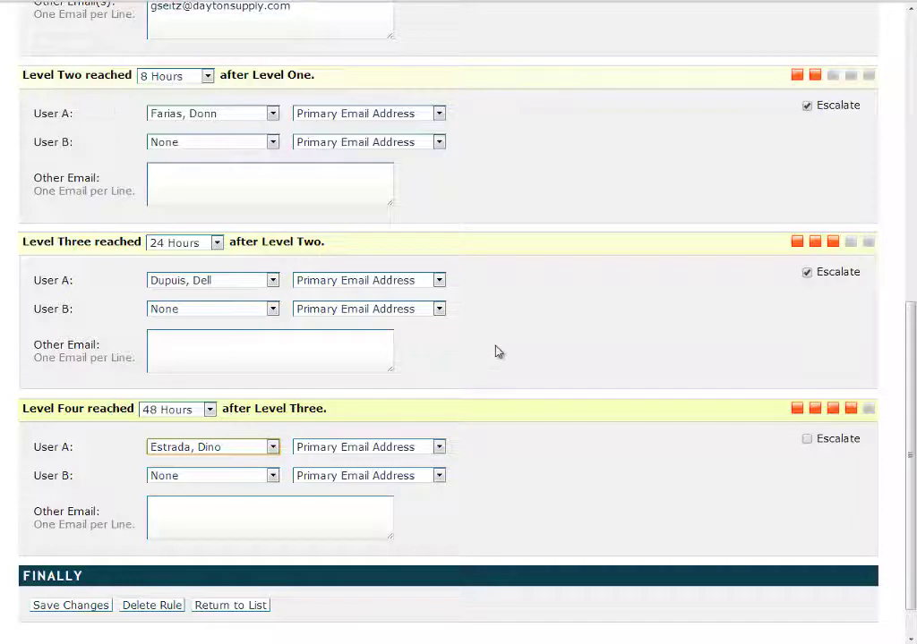
{"action": "scroll", "coordinate": [498, 352], "scroll_direction": "up", "scroll_amount": 2}
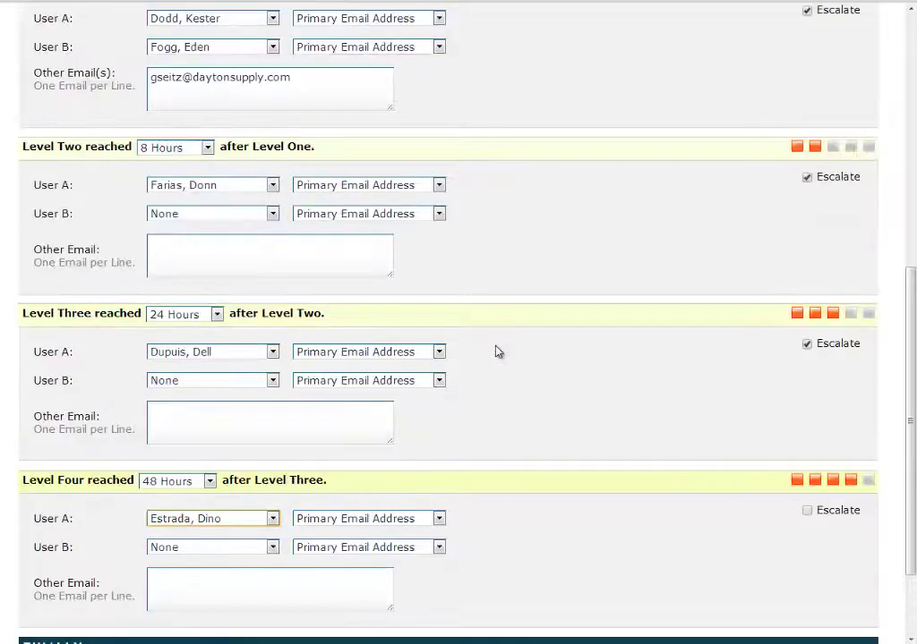
{"action": "scroll", "coordinate": [498, 352], "scroll_direction": "up", "scroll_amount": 4}
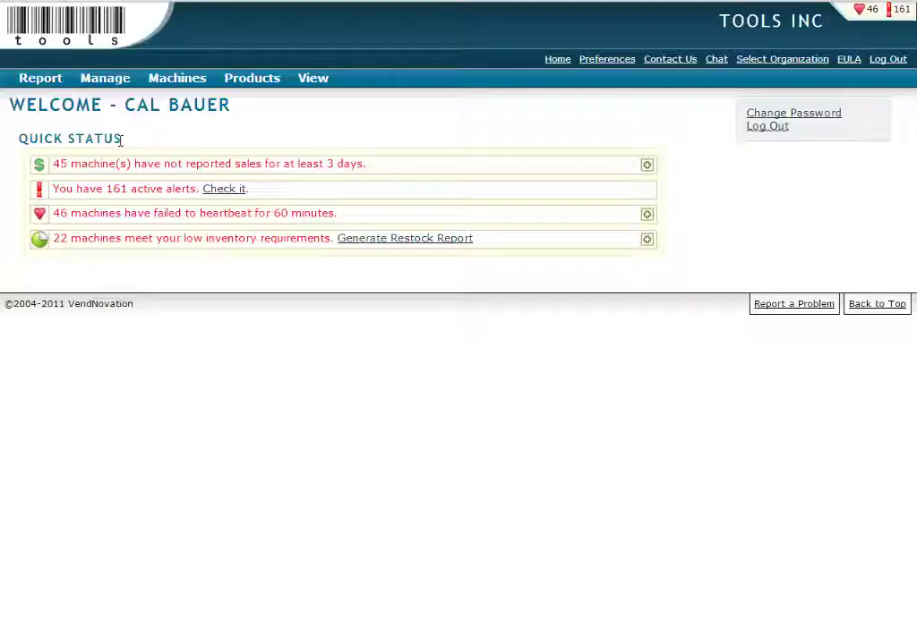
Open the allocation codes management page and show the codes of the Beall Equipment account
{"action": "left_click", "coordinate": [100, 83]}
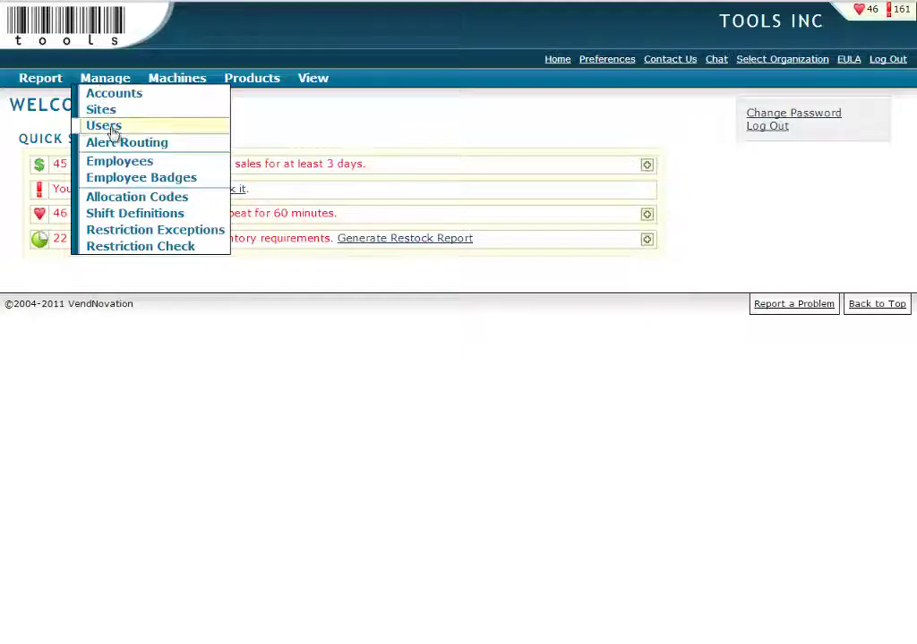
{"action": "left_click", "coordinate": [132, 200]}
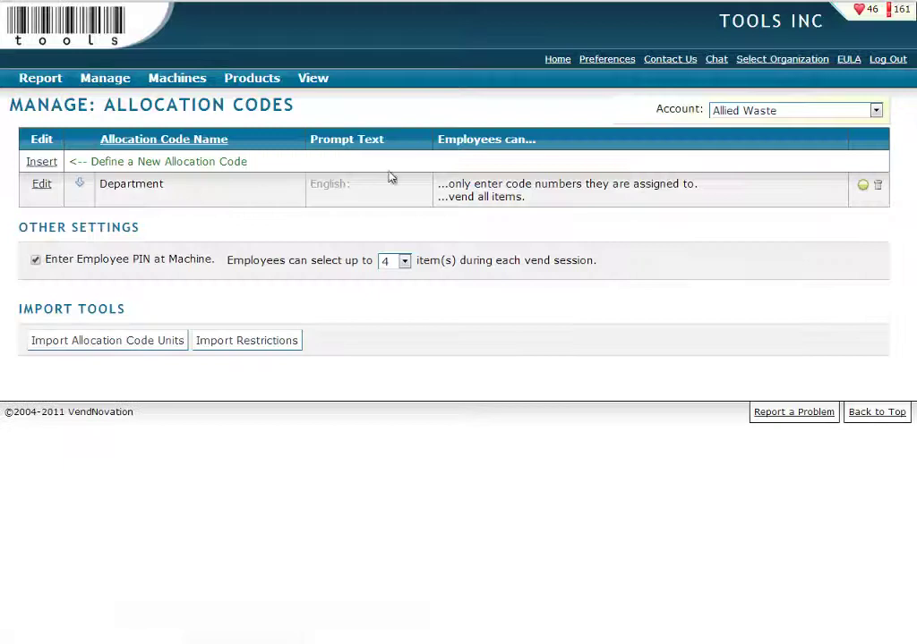
{"action": "left_click", "coordinate": [765, 111]}
{"action": "scroll", "coordinate": [761, 178], "scroll_direction": "down", "scroll_amount": 7}
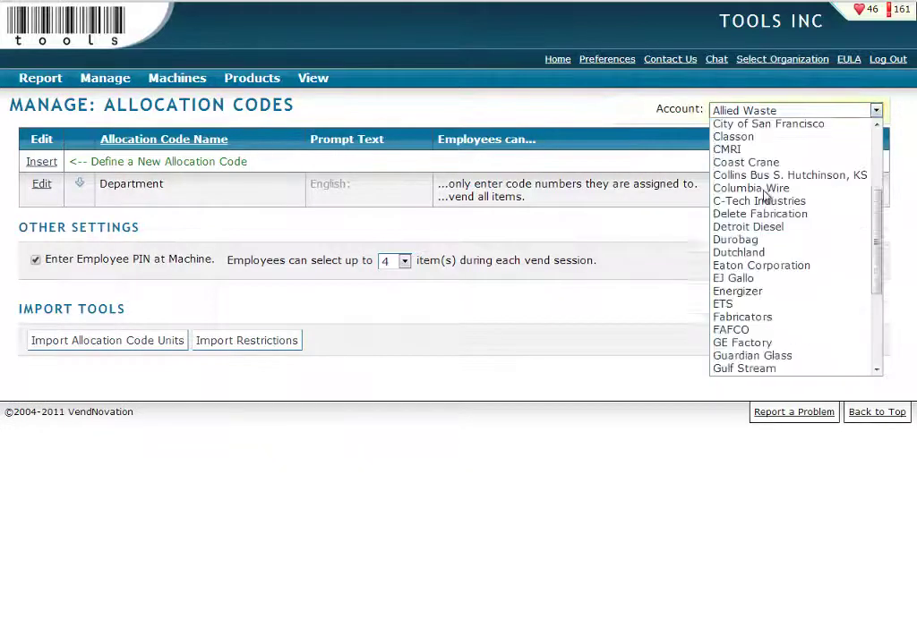
{"action": "scroll", "coordinate": [762, 215], "scroll_direction": "up", "scroll_amount": 7}
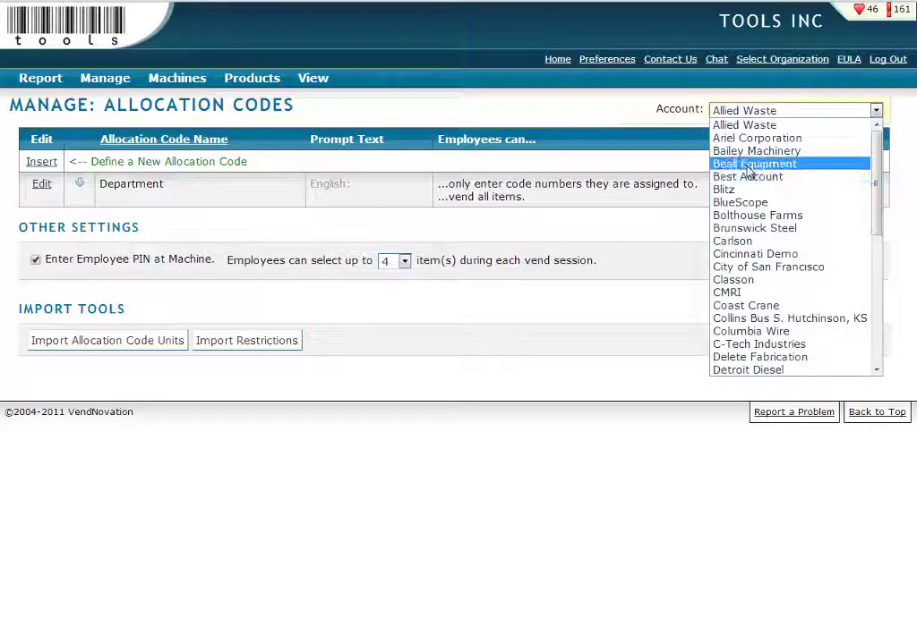
{"action": "left_click", "coordinate": [748, 170]}
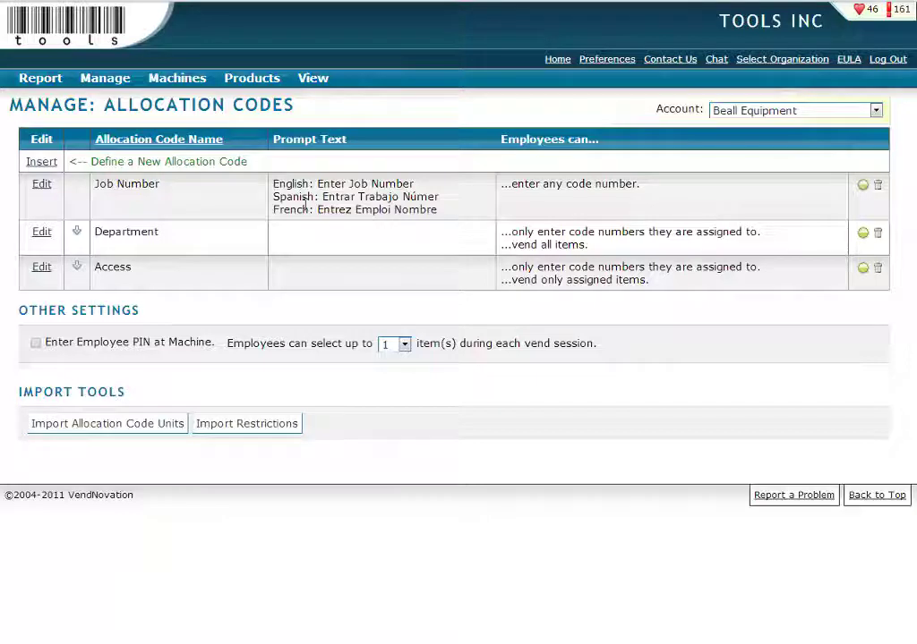
Open the Department allocation code of Beall Equipment and review its list of departments
{"action": "left_click", "coordinate": [78, 235]}
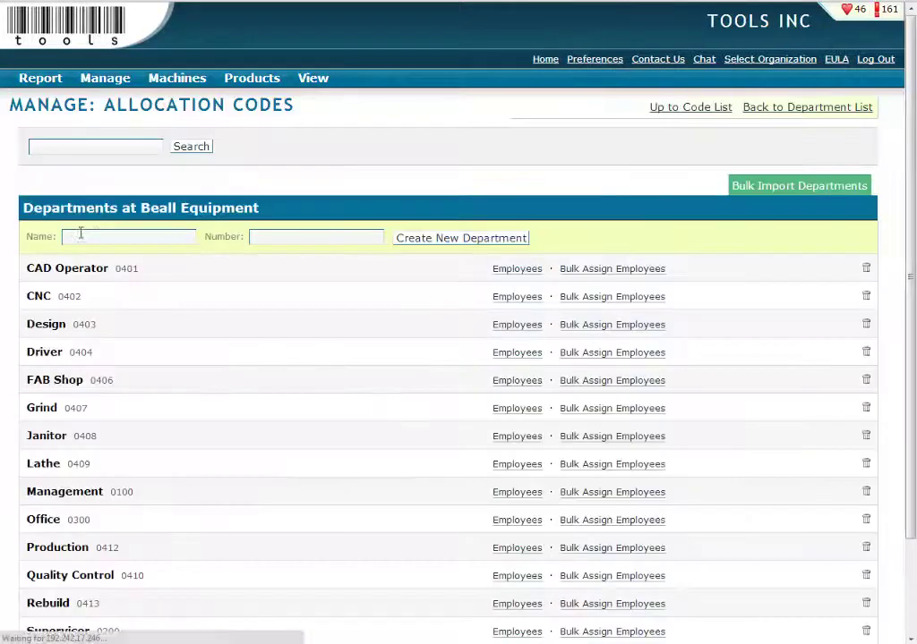
{"action": "scroll", "coordinate": [199, 248], "scroll_direction": "down", "scroll_amount": 3}
{"action": "scroll", "coordinate": [198, 248], "scroll_direction": "up", "scroll_amount": 3}
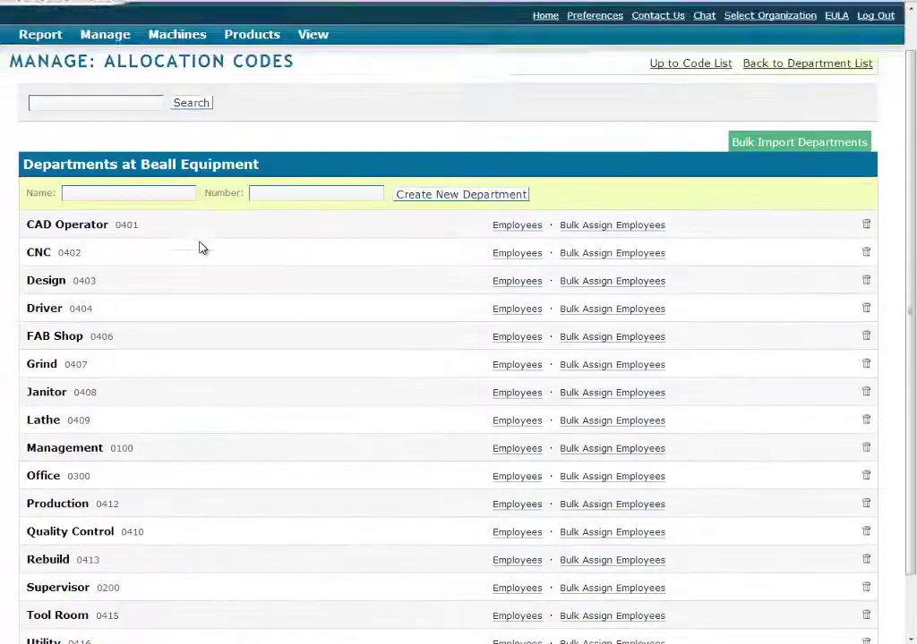
{"action": "scroll", "coordinate": [137, 257], "scroll_direction": "down", "scroll_amount": 2}
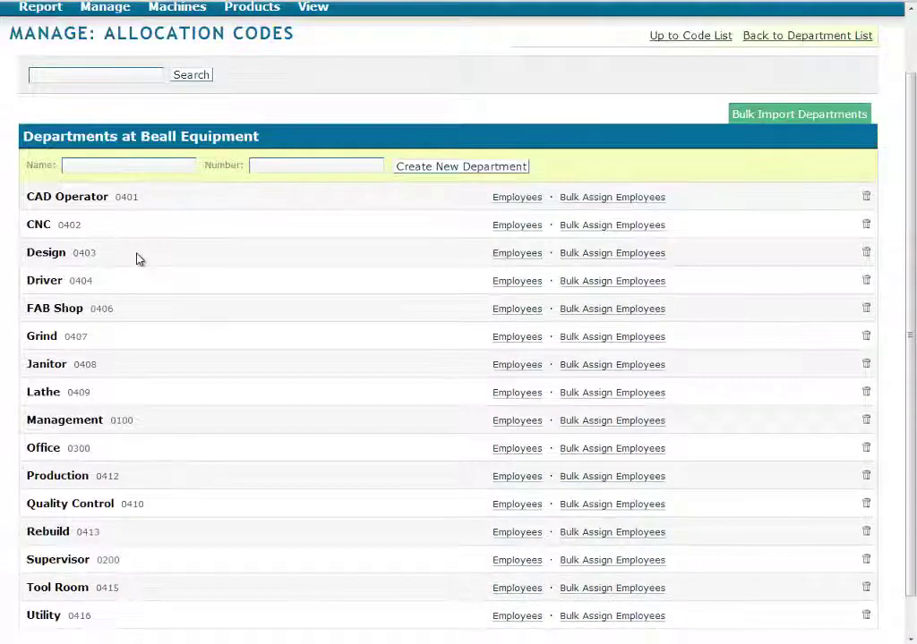
{"action": "scroll", "coordinate": [137, 257], "scroll_direction": "up", "scroll_amount": 2}
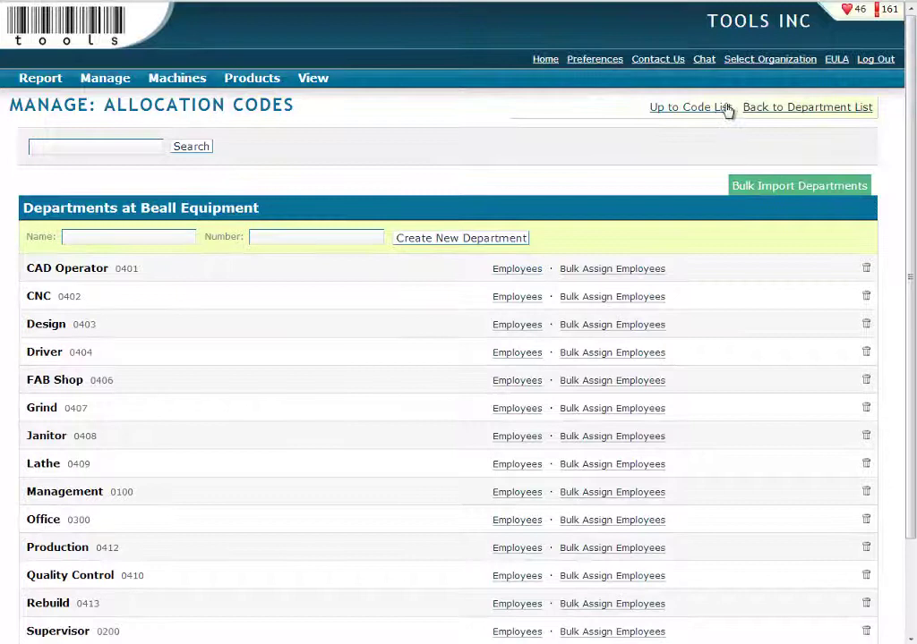
Return to the code list, select the Beall Equipment account again and open its Access allocation code
{"action": "left_click", "coordinate": [707, 108]}
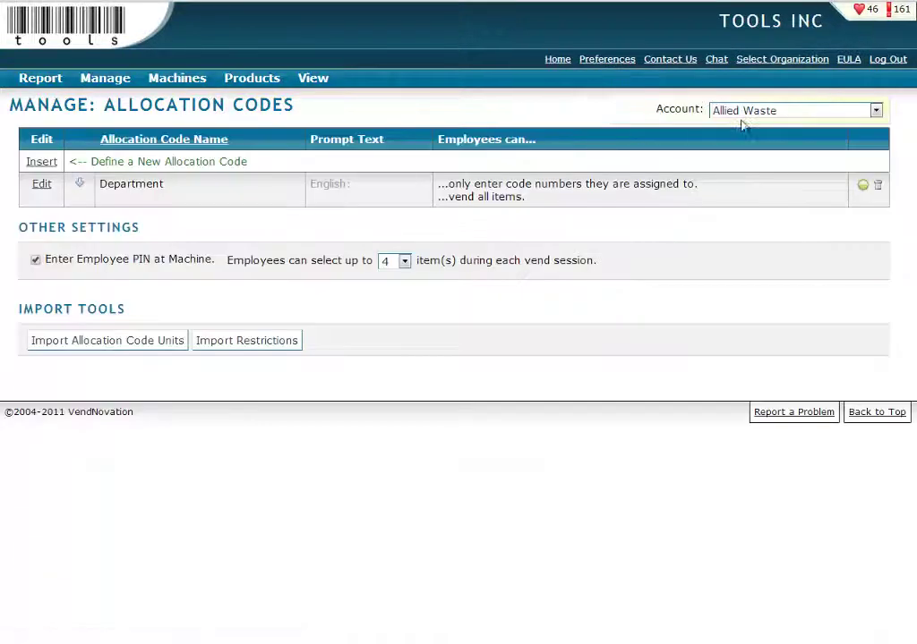
{"action": "left_click", "coordinate": [761, 109]}
{"action": "left_click", "coordinate": [744, 166]}
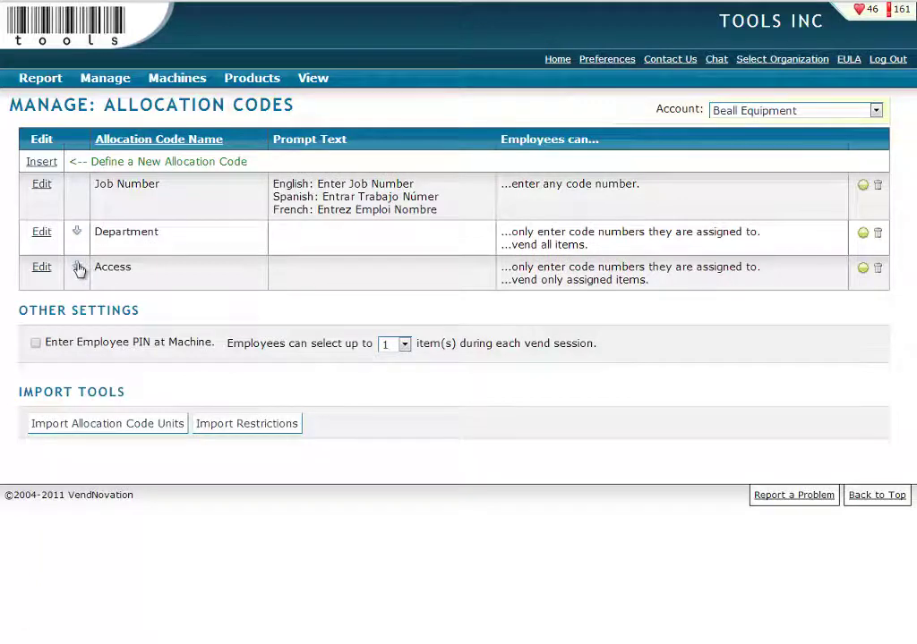
{"action": "left_click", "coordinate": [78, 268]}
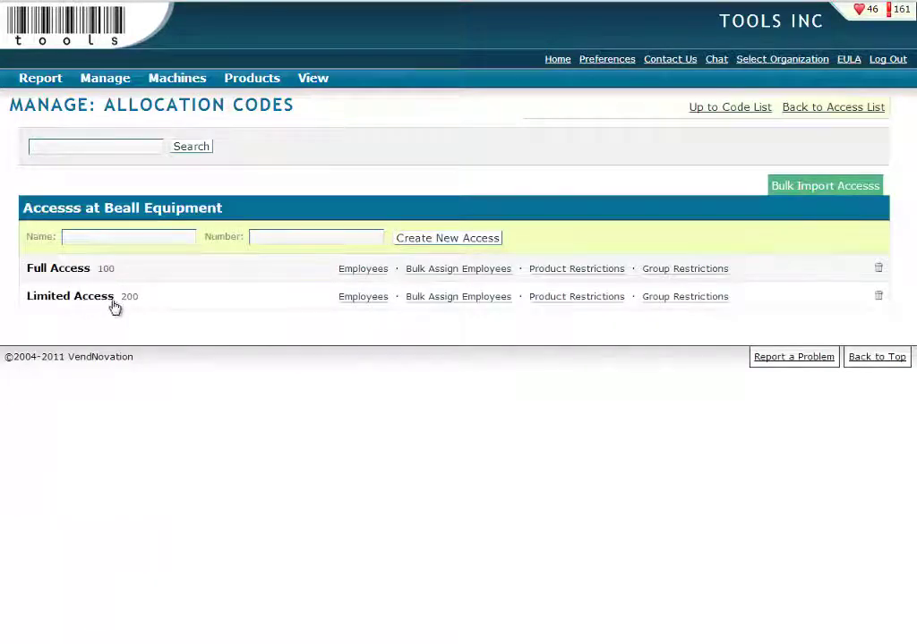
Review the product restrictions of Full Access and return to the access list
{"action": "left_click", "coordinate": [553, 273]}
{"action": "scroll", "coordinate": [528, 279], "scroll_direction": "down", "scroll_amount": 5}
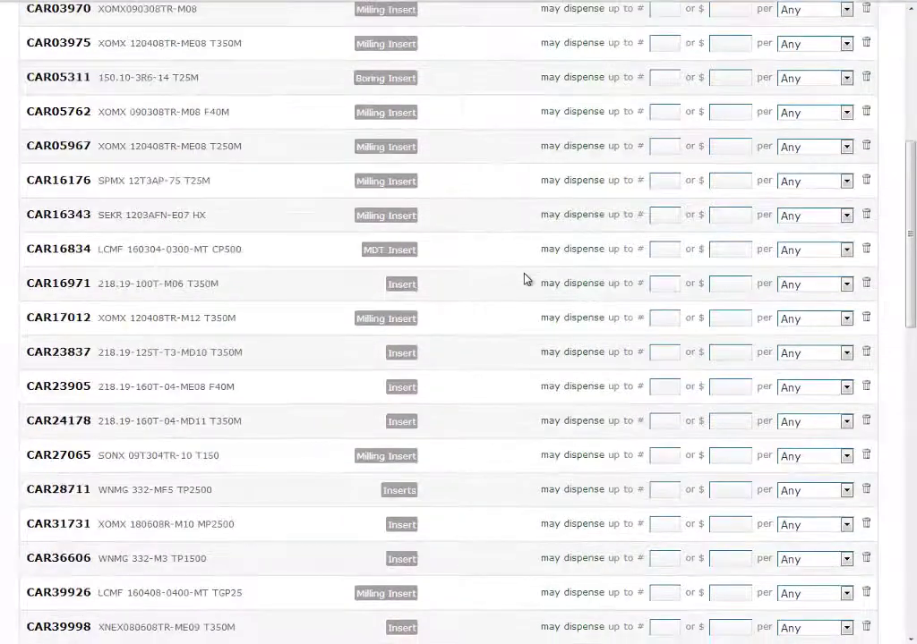
{"action": "scroll", "coordinate": [526, 279], "scroll_direction": "down", "scroll_amount": 3}
{"action": "scroll", "coordinate": [524, 277], "scroll_direction": "up", "scroll_amount": 4}
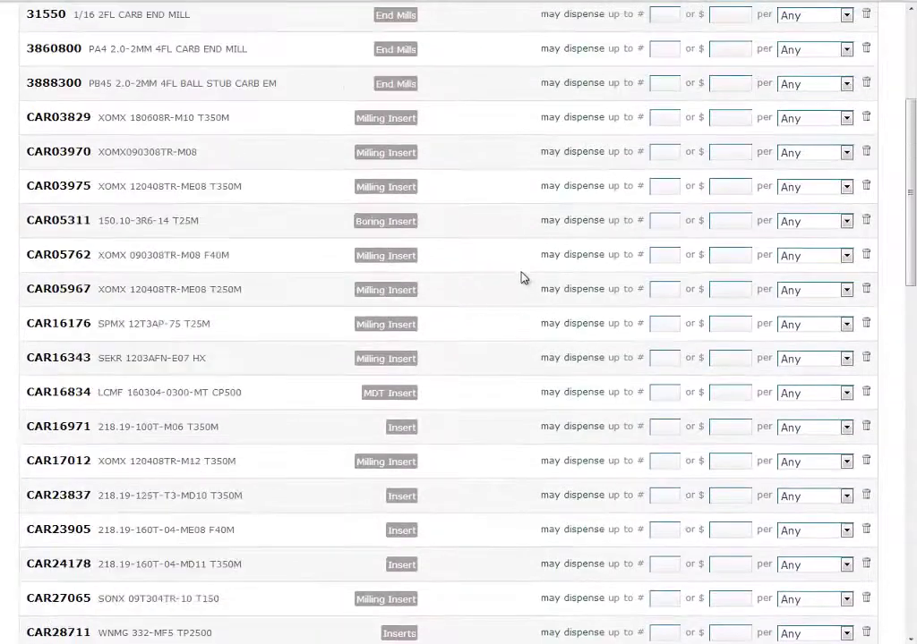
{"action": "scroll", "coordinate": [524, 279], "scroll_direction": "up", "scroll_amount": 3}
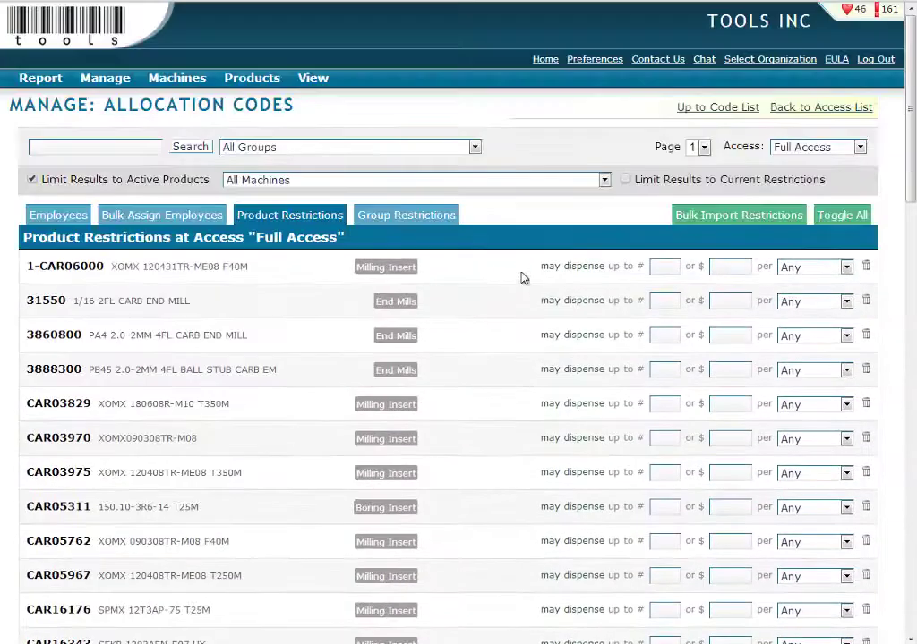
{"action": "left_click", "coordinate": [786, 109]}
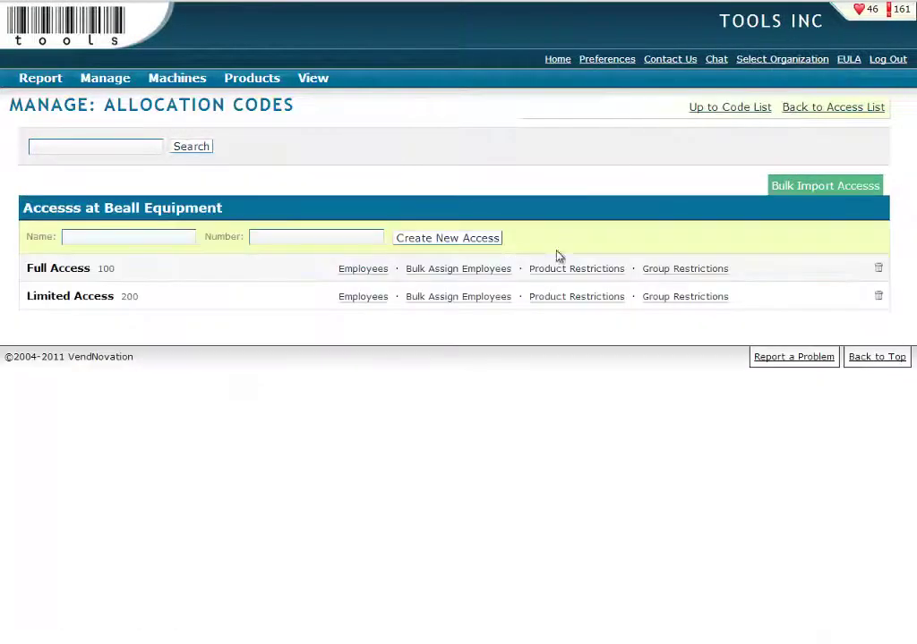
Open the product restrictions of Limited Access and review the dispensing limits of the first products
{"action": "left_click", "coordinate": [553, 298]}
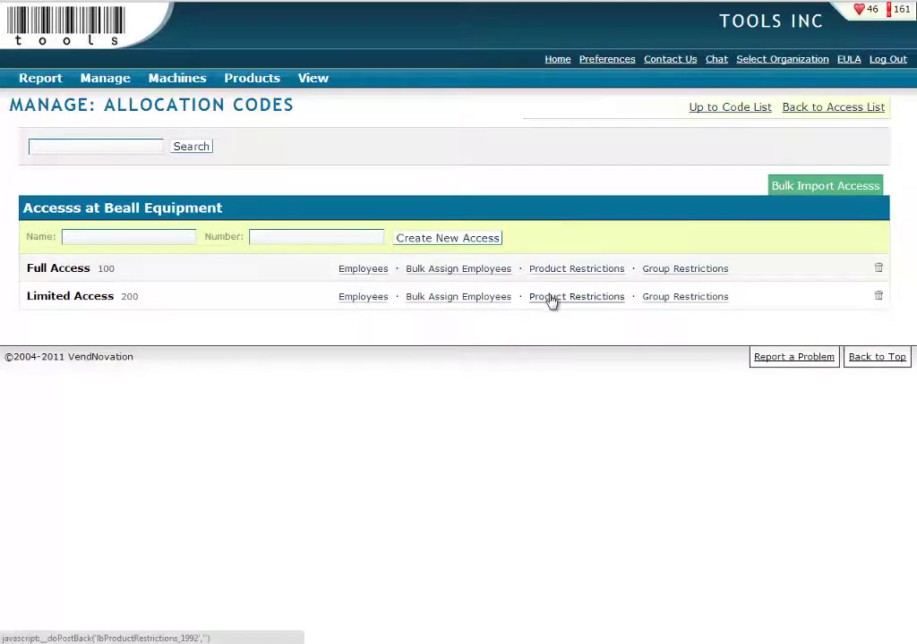
{"action": "scroll", "coordinate": [550, 295], "scroll_direction": "down", "scroll_amount": 2}
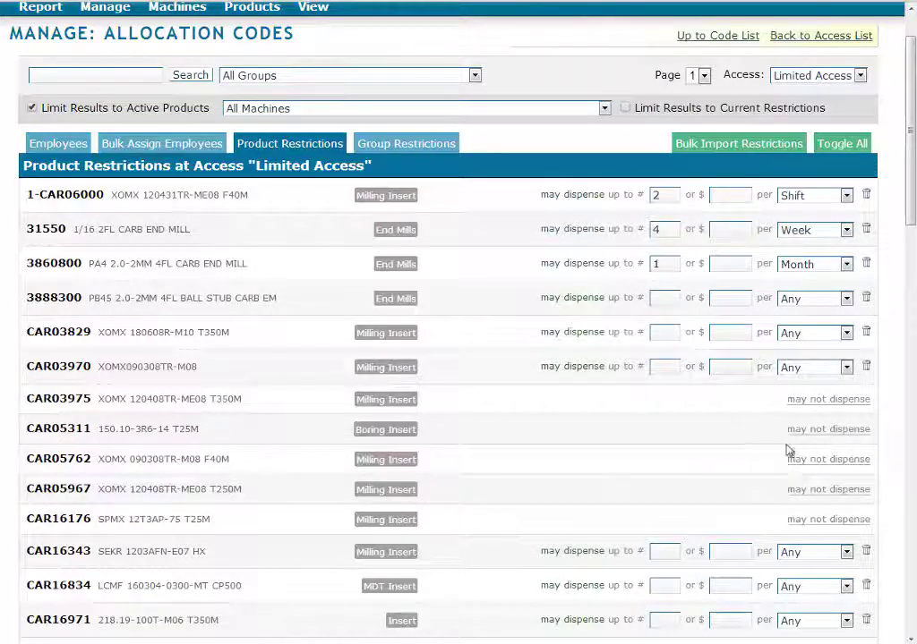
{"action": "double_click", "coordinate": [663, 195]}
{"action": "left_click", "coordinate": [654, 229]}
{"action": "double_click", "coordinate": [654, 229]}
{"action": "double_click", "coordinate": [657, 263]}
{"action": "left_click", "coordinate": [667, 297]}
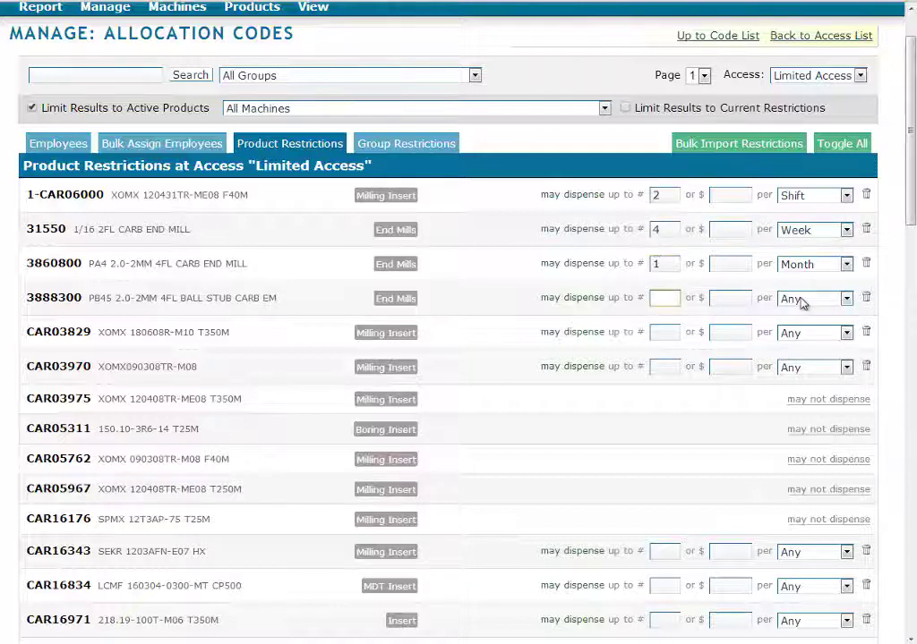
Remove the dispensing permission for products CAR16343, CAR16834 and CAR16971 in Limited Access
{"action": "scroll", "coordinate": [788, 302], "scroll_direction": "down", "scroll_amount": 2}
{"action": "scroll", "coordinate": [797, 305], "scroll_direction": "down", "scroll_amount": 2}
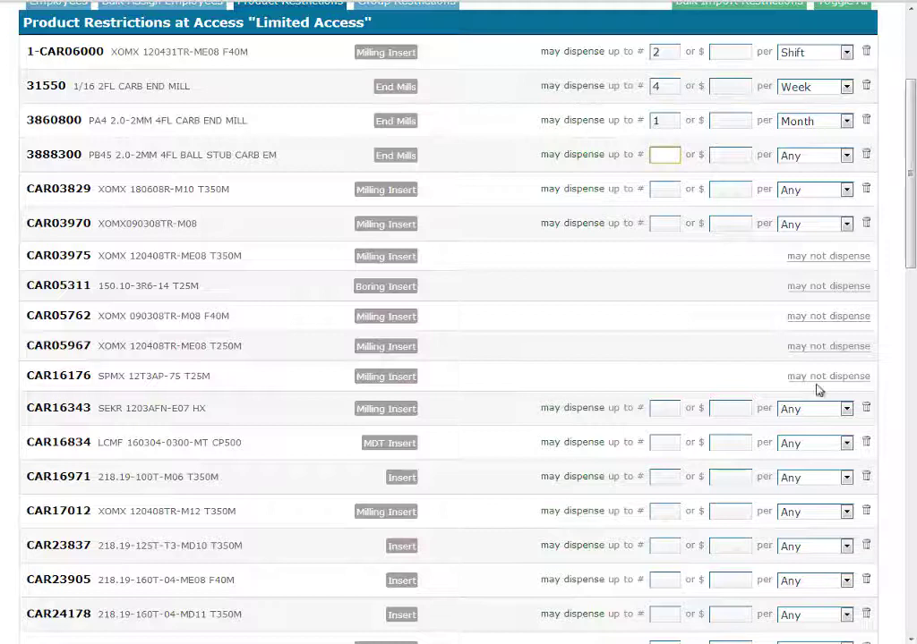
{"action": "left_click", "coordinate": [867, 409]}
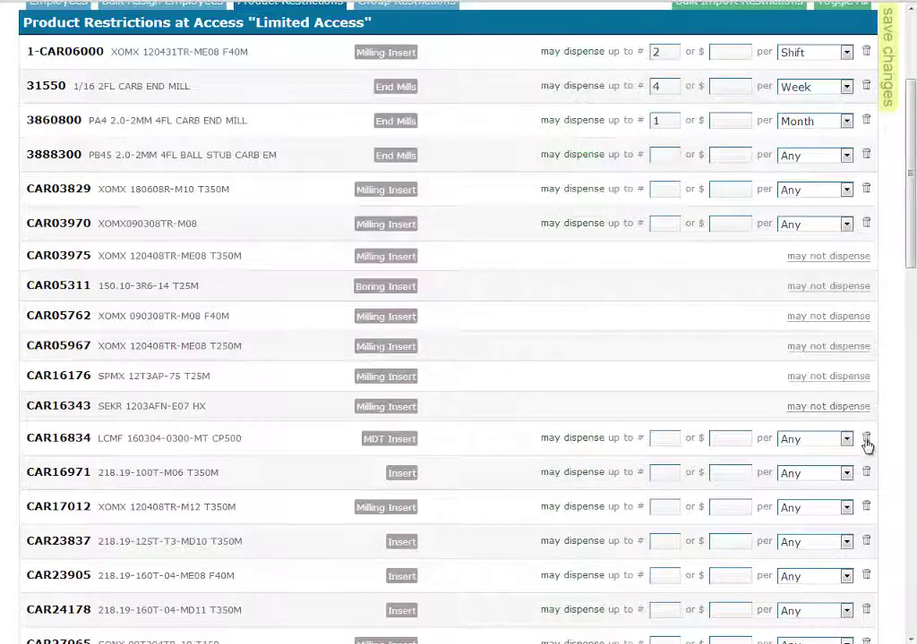
{"action": "left_click", "coordinate": [866, 437]}
{"action": "left_click", "coordinate": [867, 468]}
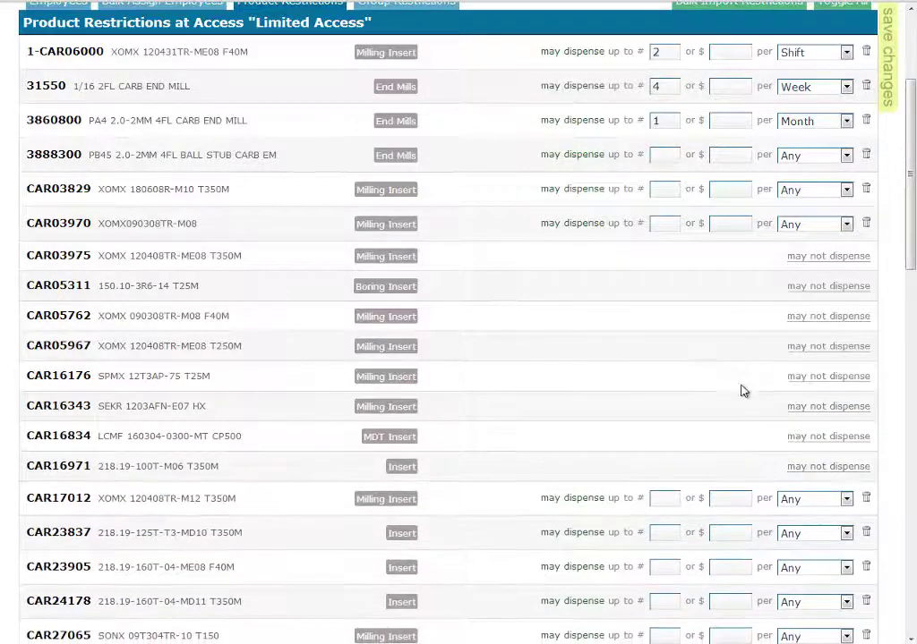
Allow product CAR05762 to be dispensed under Limited Access, up to 3 per Day
{"action": "left_click", "coordinate": [809, 318]}
{"action": "left_click", "coordinate": [660, 318]}
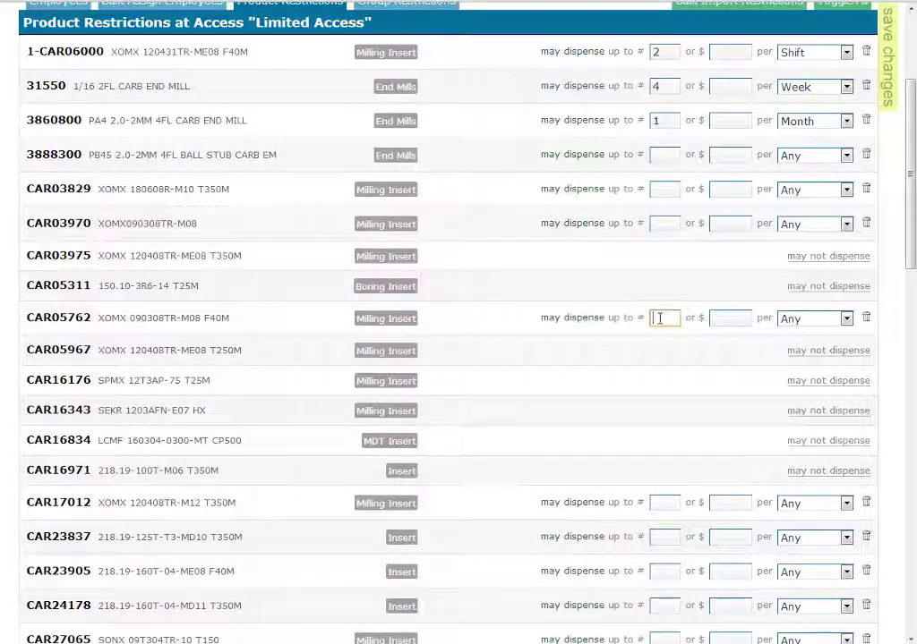
{"action": "type", "text": "3"}
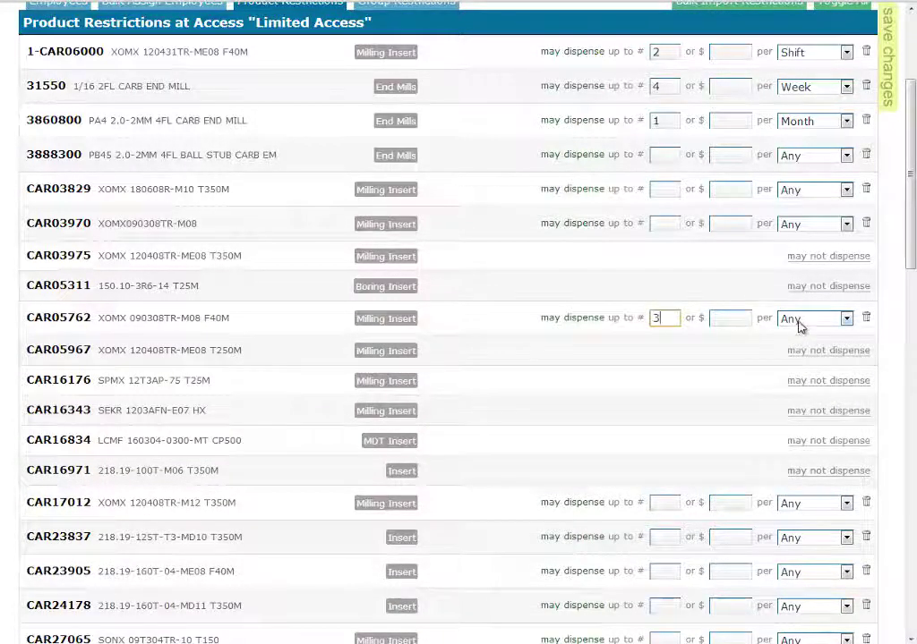
{"action": "left_click", "coordinate": [800, 321]}
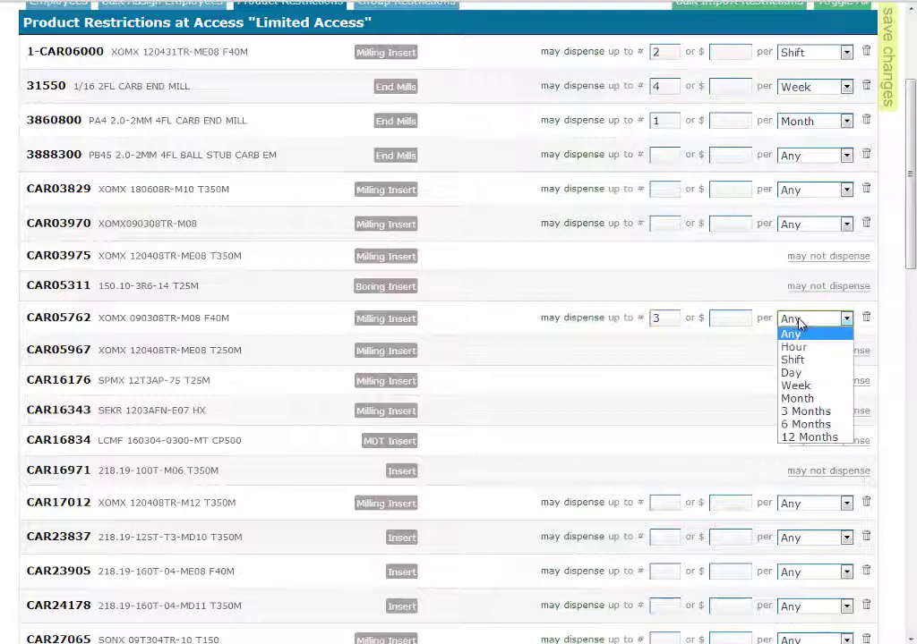
{"action": "left_click", "coordinate": [791, 374]}
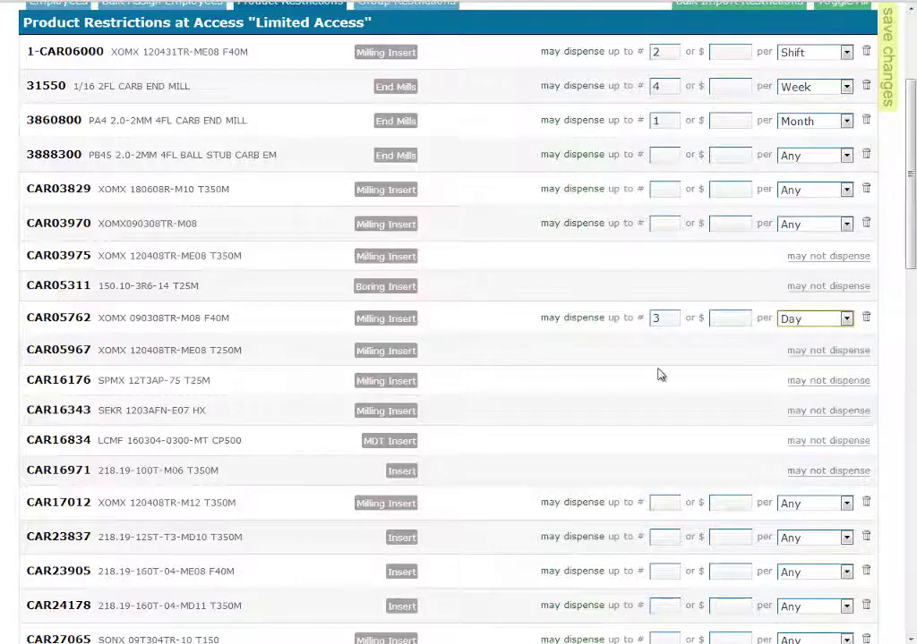
{"action": "scroll", "coordinate": [658, 375], "scroll_direction": "up", "scroll_amount": 3}
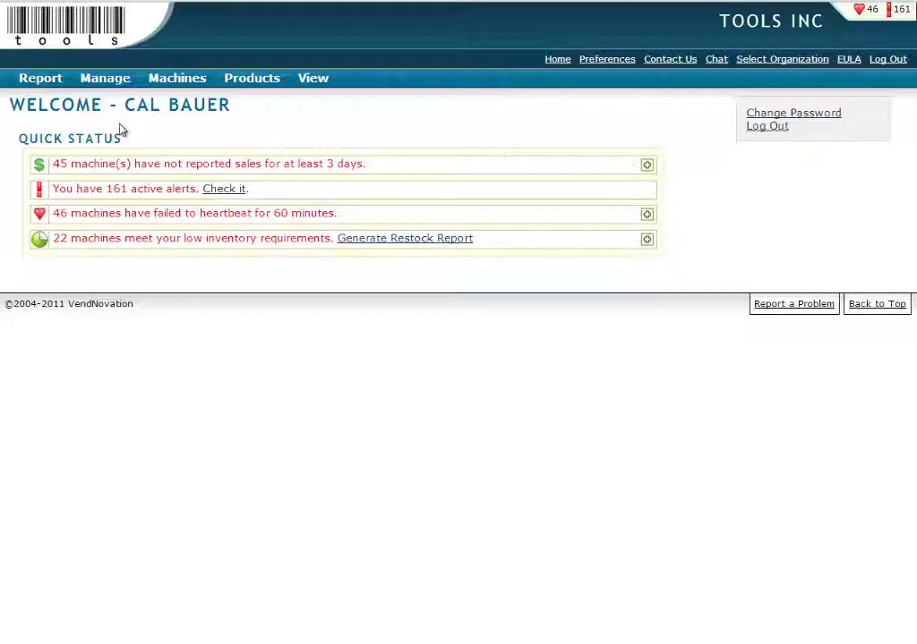
Generate the Usage Summary report of TOOLS INC for Last Year and review the usage by account
{"action": "left_click", "coordinate": [38, 79]}
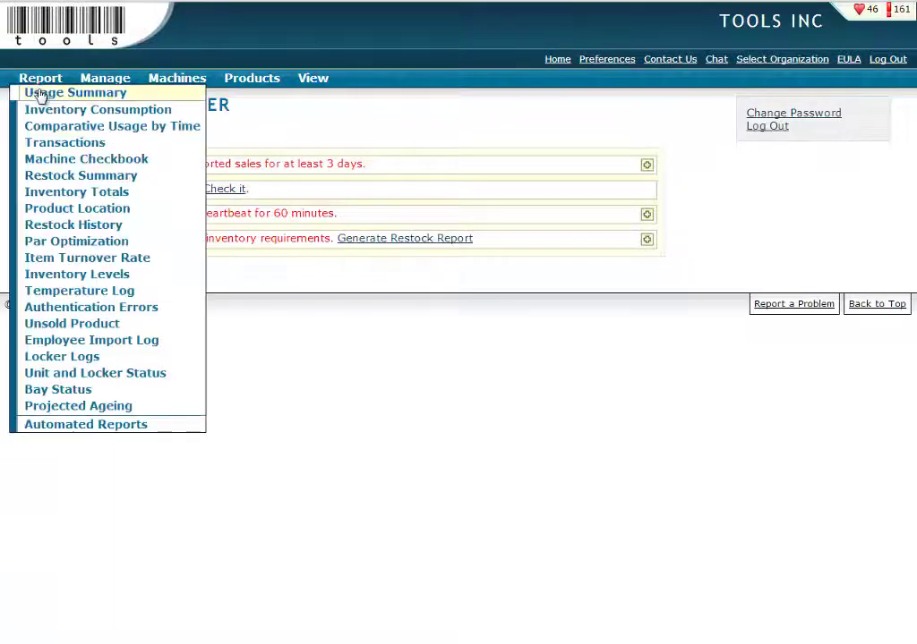
{"action": "left_click", "coordinate": [40, 94]}
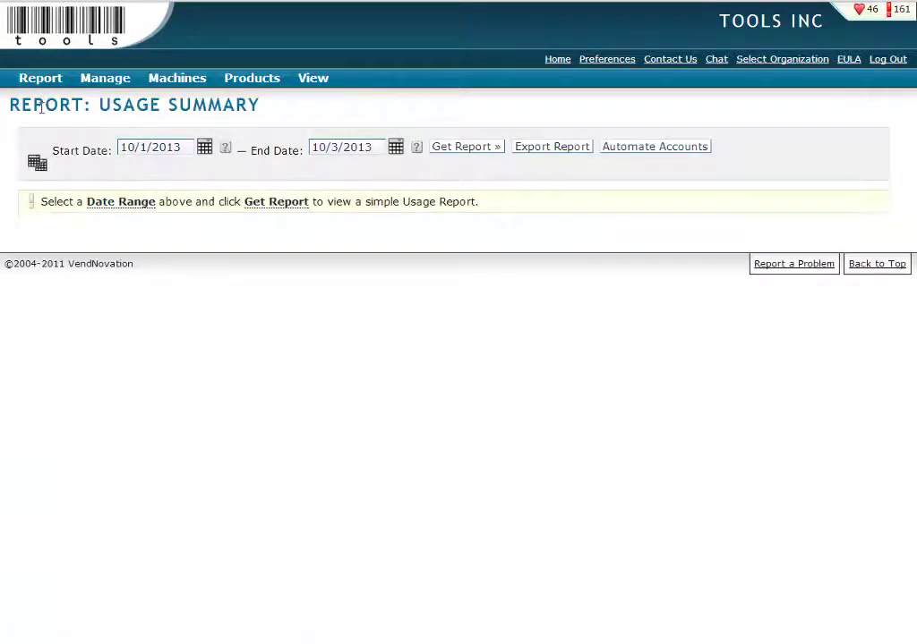
{"action": "left_click", "coordinate": [37, 162]}
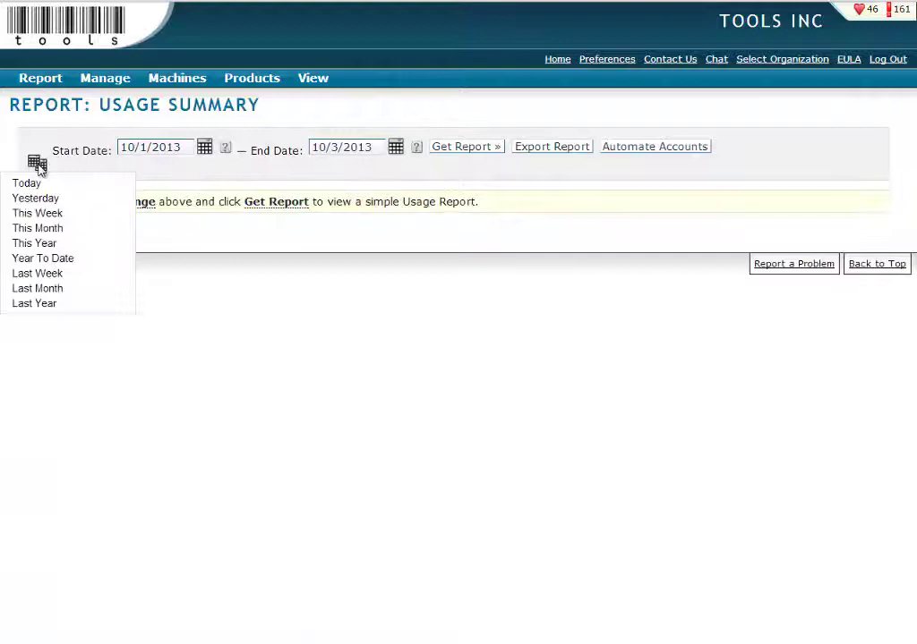
{"action": "left_click", "coordinate": [61, 305]}
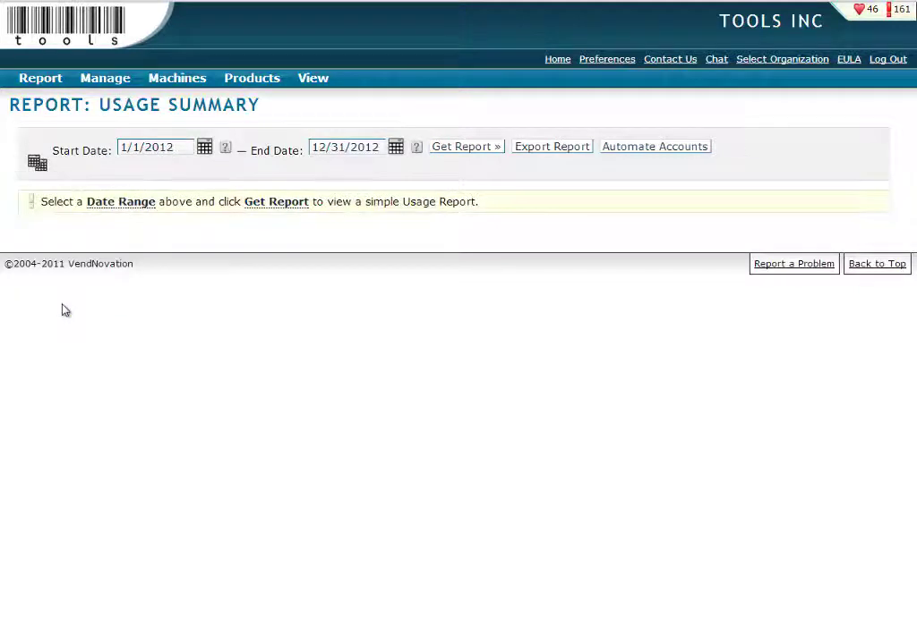
{"action": "left_click", "coordinate": [462, 148]}
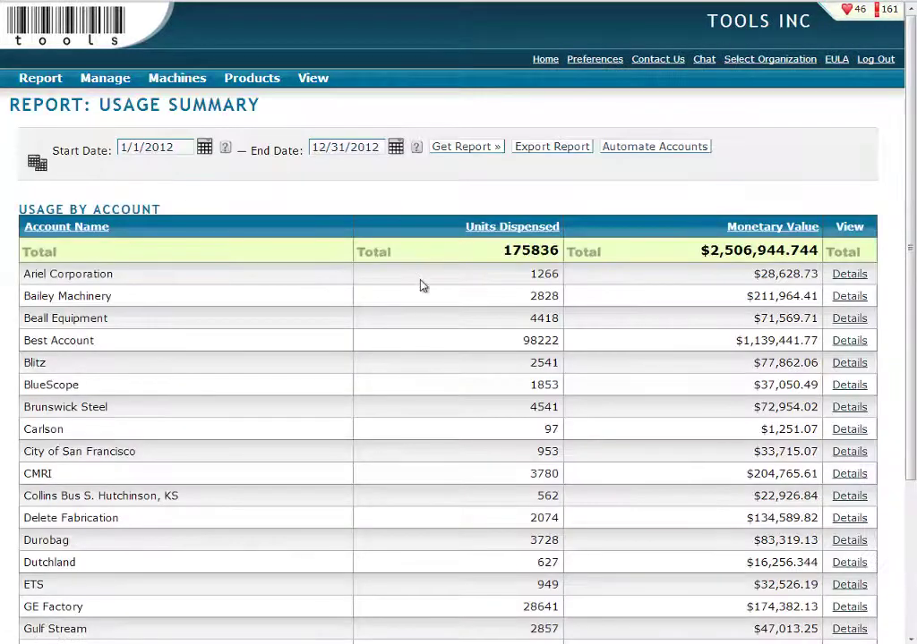
{"action": "scroll", "coordinate": [422, 287], "scroll_direction": "down", "scroll_amount": 2}
{"action": "scroll", "coordinate": [423, 286], "scroll_direction": "down", "scroll_amount": 3}
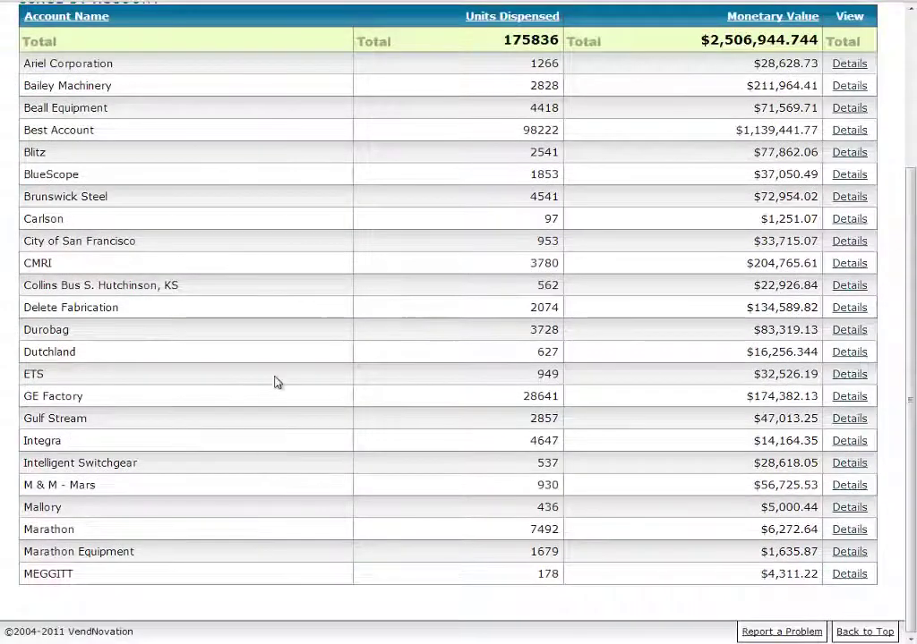
{"action": "scroll", "coordinate": [316, 350], "scroll_direction": "up", "scroll_amount": 3}
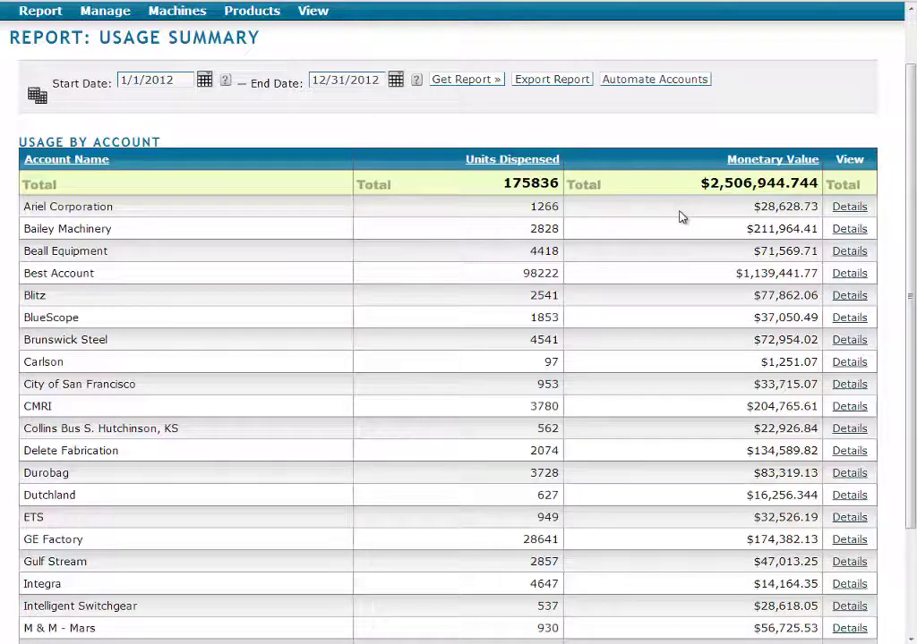
{"action": "scroll", "coordinate": [547, 215], "scroll_direction": "up", "scroll_amount": 2}
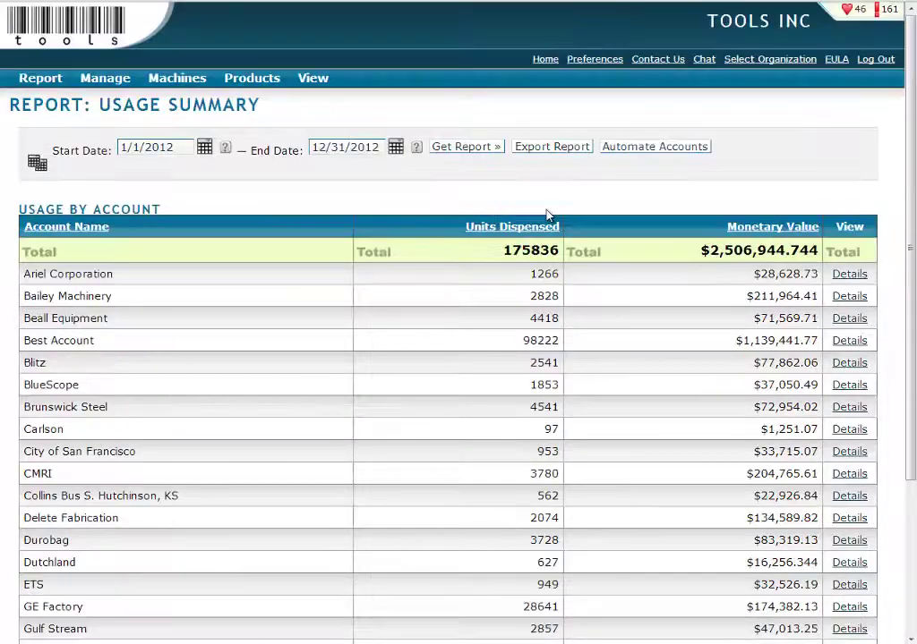
Switch the organization to Beall Equipment under TOOLS INC
{"action": "left_click", "coordinate": [739, 60]}
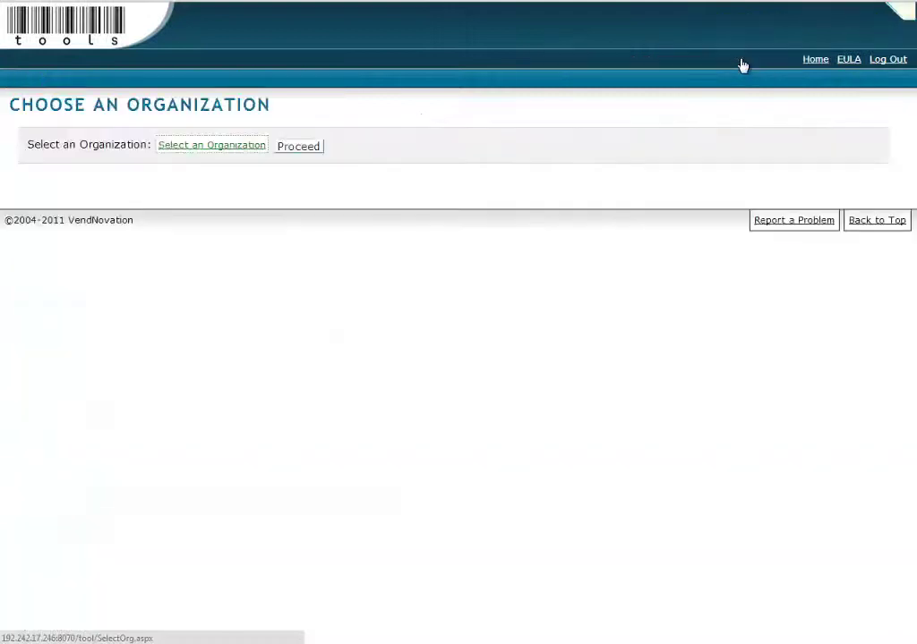
{"action": "left_click", "coordinate": [250, 146]}
{"action": "scroll", "coordinate": [244, 208], "scroll_direction": "down", "scroll_amount": 3}
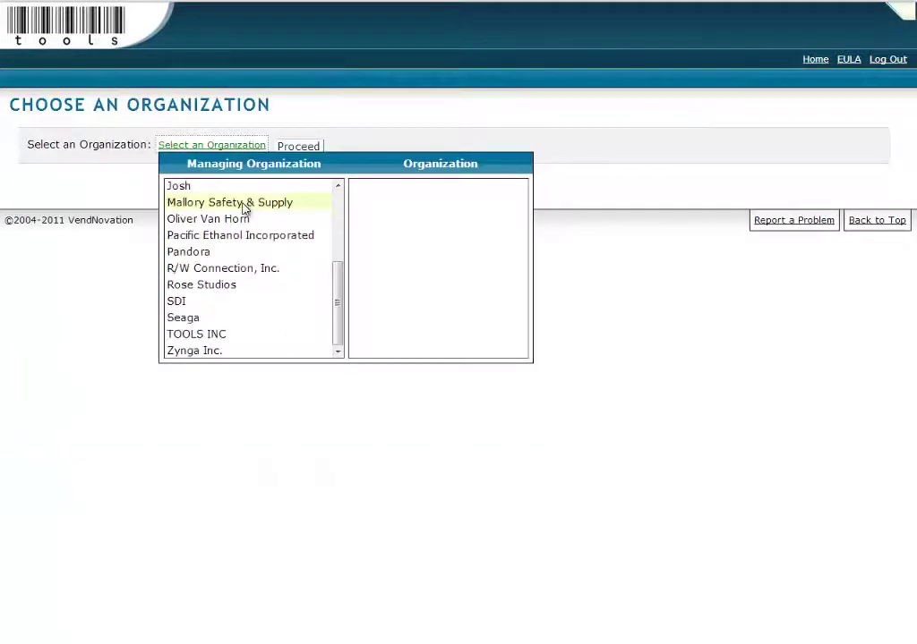
{"action": "left_click", "coordinate": [216, 335]}
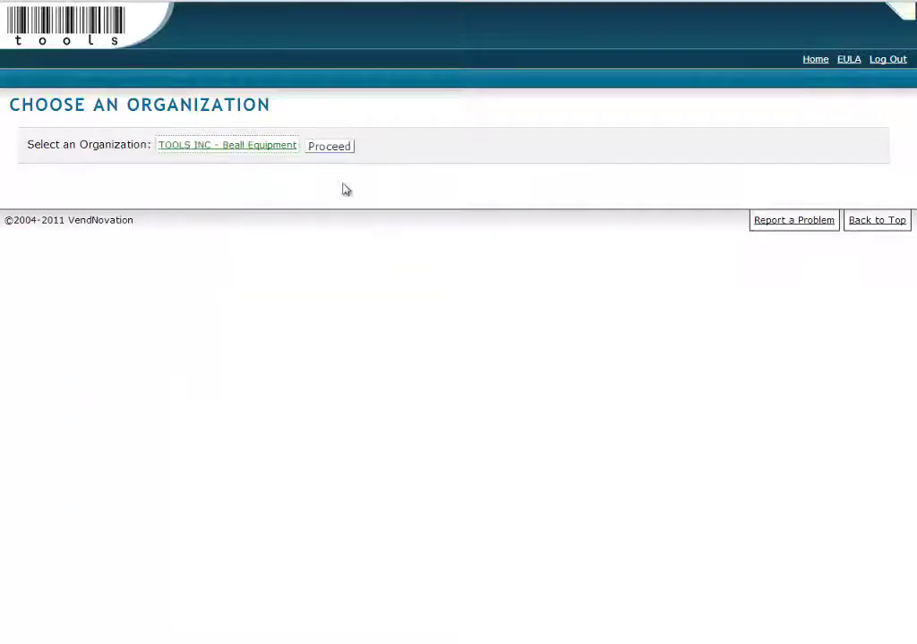
{"action": "left_click", "coordinate": [328, 147]}
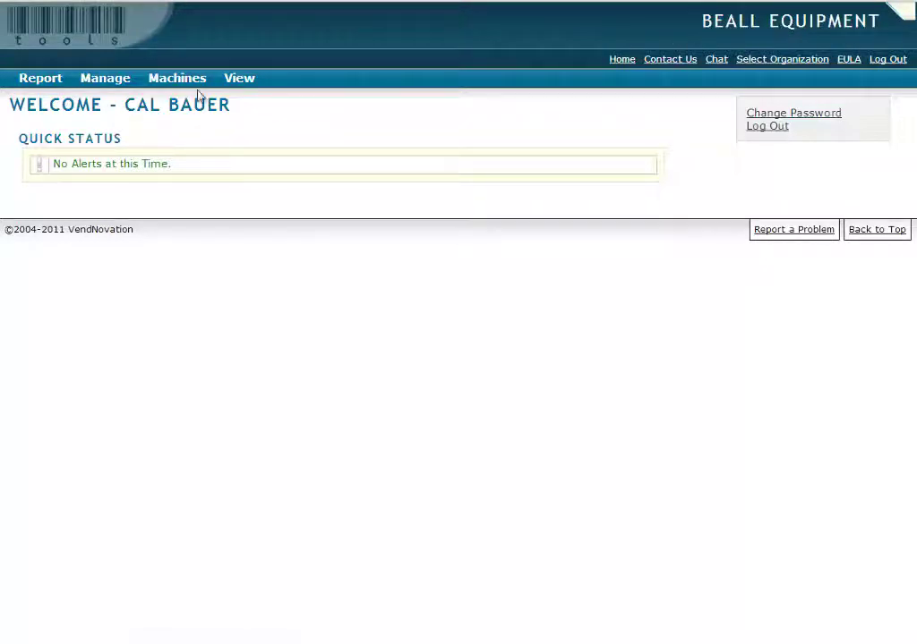
Generate the Usage Summary report of Beall Equipment for Last Year
{"action": "left_click", "coordinate": [37, 97]}
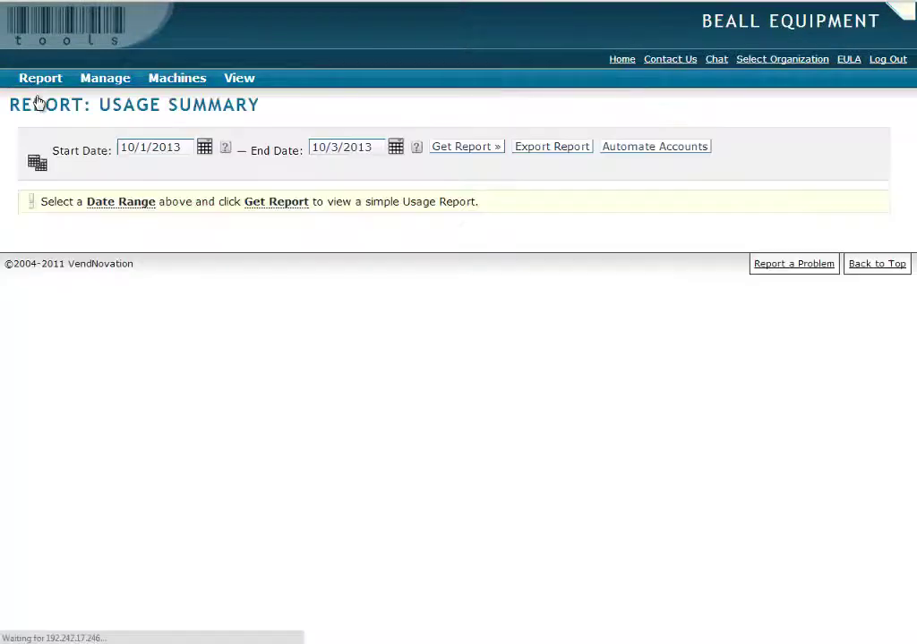
{"action": "left_click", "coordinate": [40, 165]}
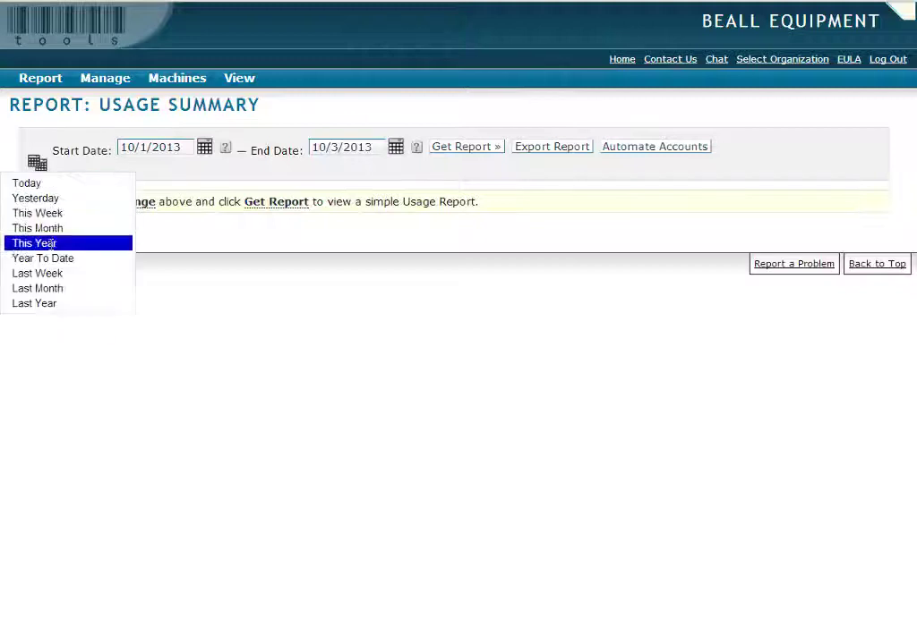
{"action": "left_click", "coordinate": [36, 303]}
{"action": "left_click", "coordinate": [444, 148]}
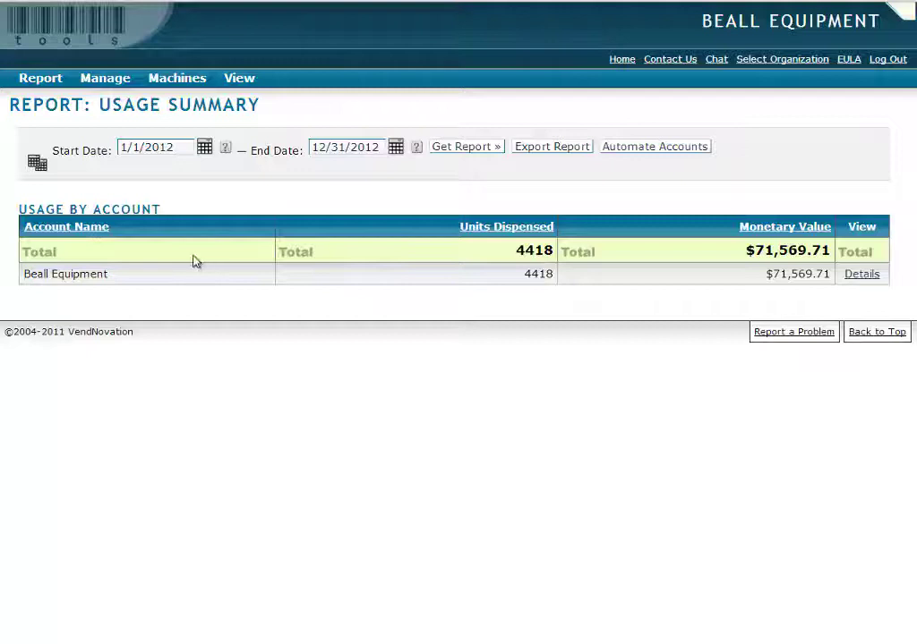
Drill down through Beall Equipment and Longview, TX to the Cutting Tools - Bldg 1 - Parts Room machine and review its usage by item
{"action": "left_click", "coordinate": [860, 274]}
{"action": "left_click", "coordinate": [859, 371]}
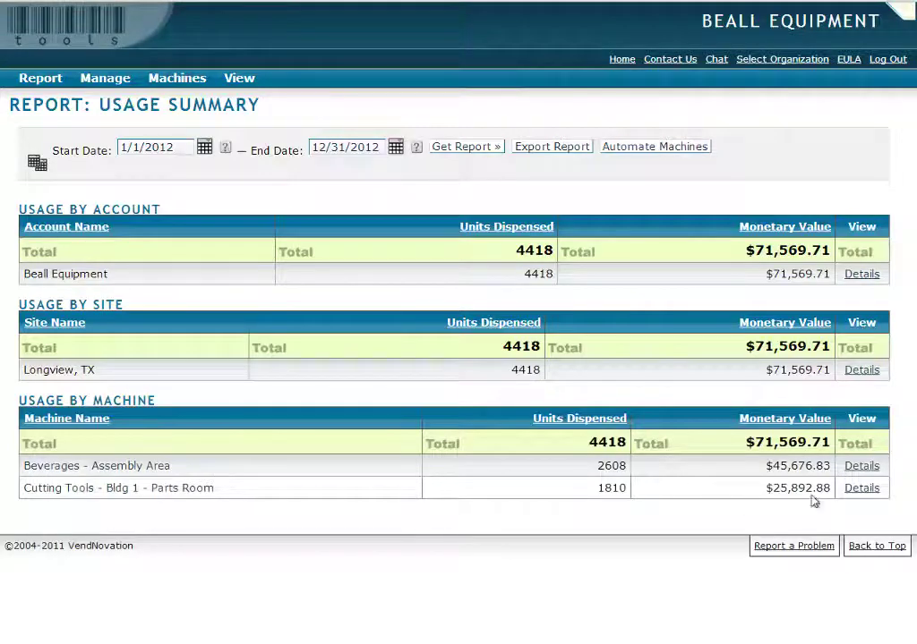
{"action": "left_click", "coordinate": [861, 491]}
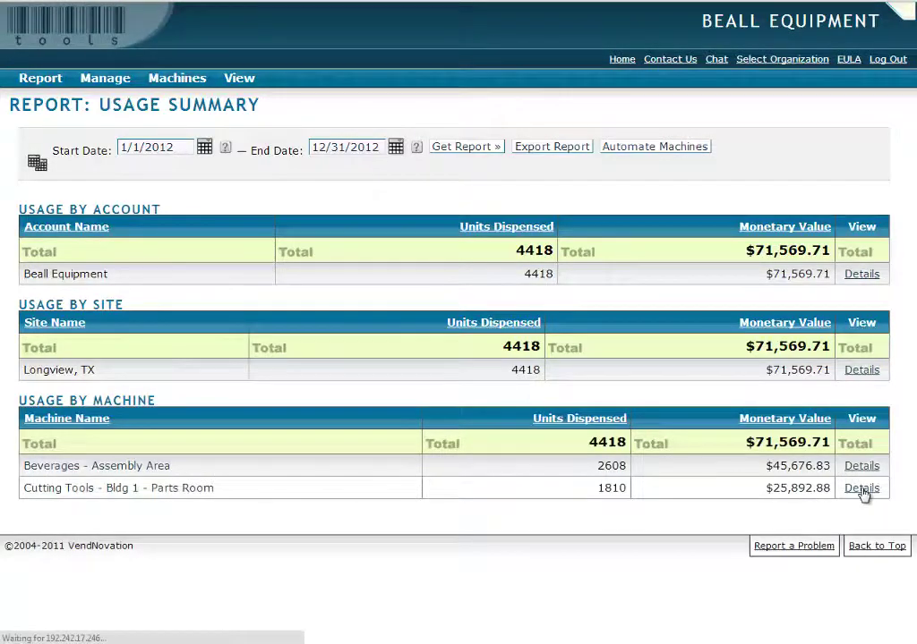
{"action": "scroll", "coordinate": [600, 398], "scroll_direction": "down", "scroll_amount": 5}
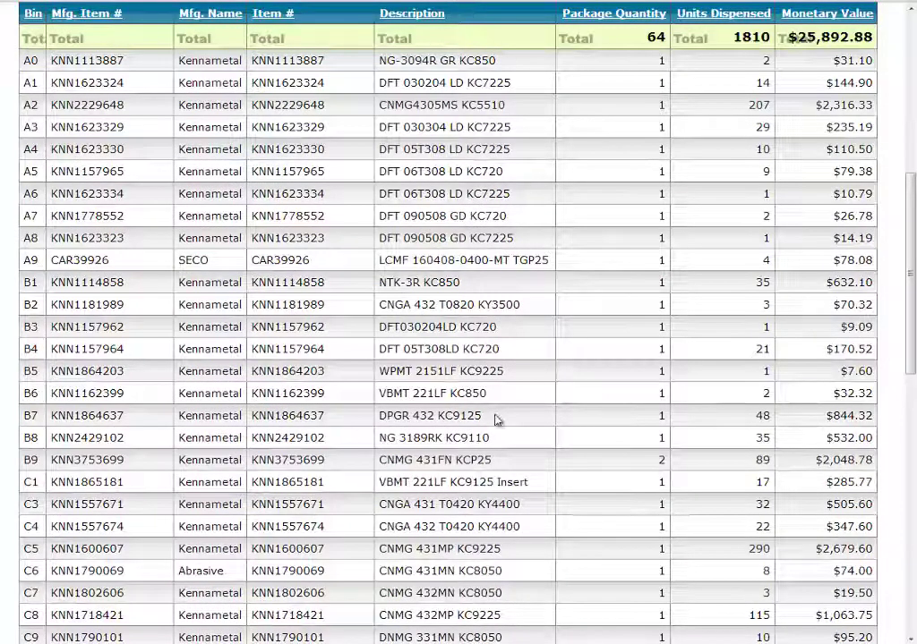
{"action": "scroll", "coordinate": [496, 418], "scroll_direction": "up", "scroll_amount": 3}
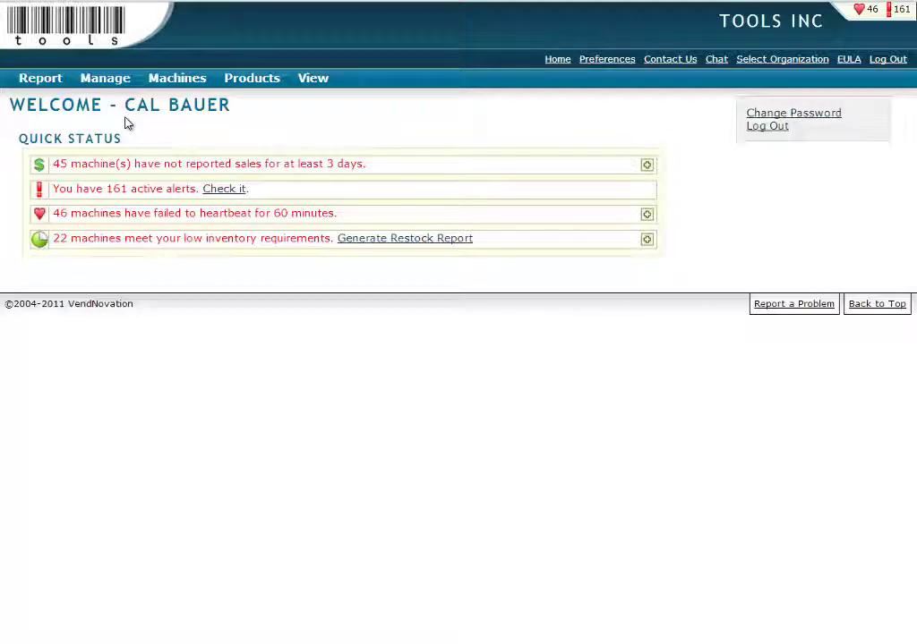
{"action": "left_click", "coordinate": [44, 77]}
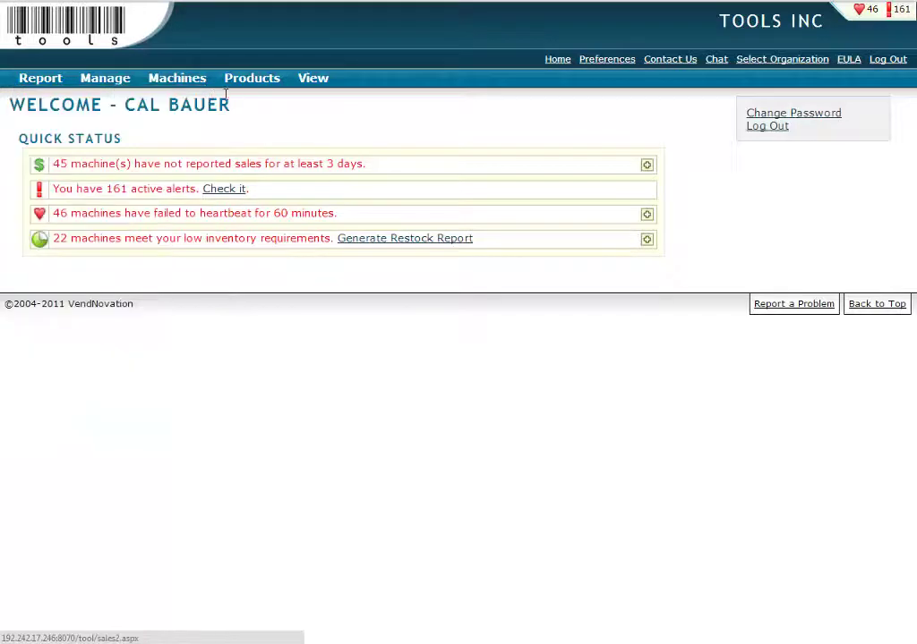
{"action": "mouse_move", "coordinate": [165, 79]}
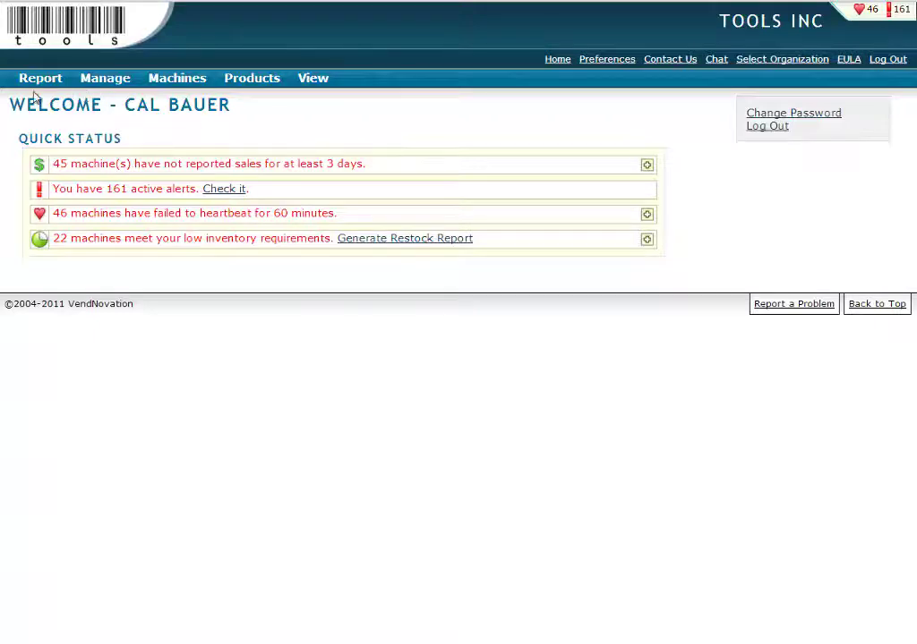
{"action": "mouse_move", "coordinate": [40, 86]}
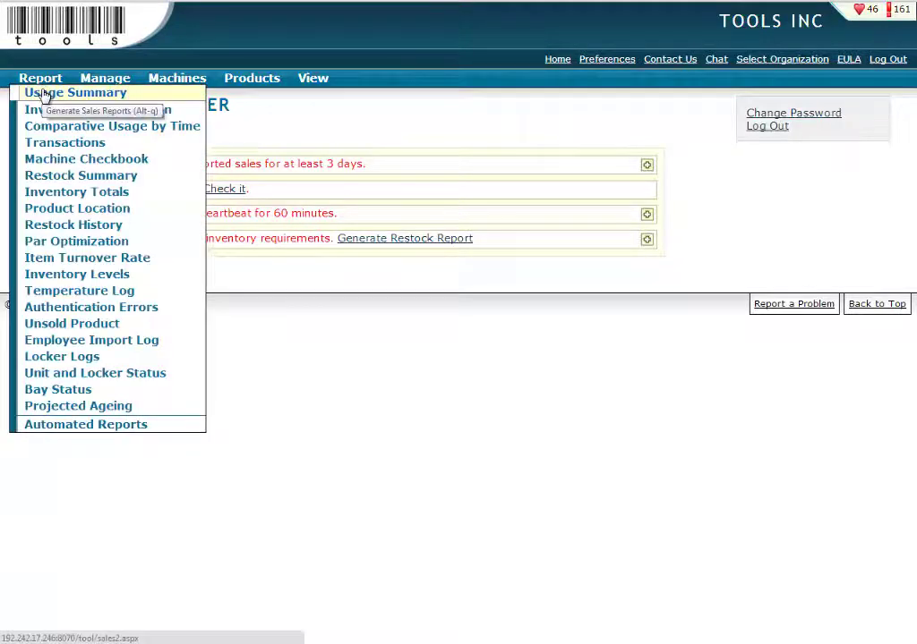